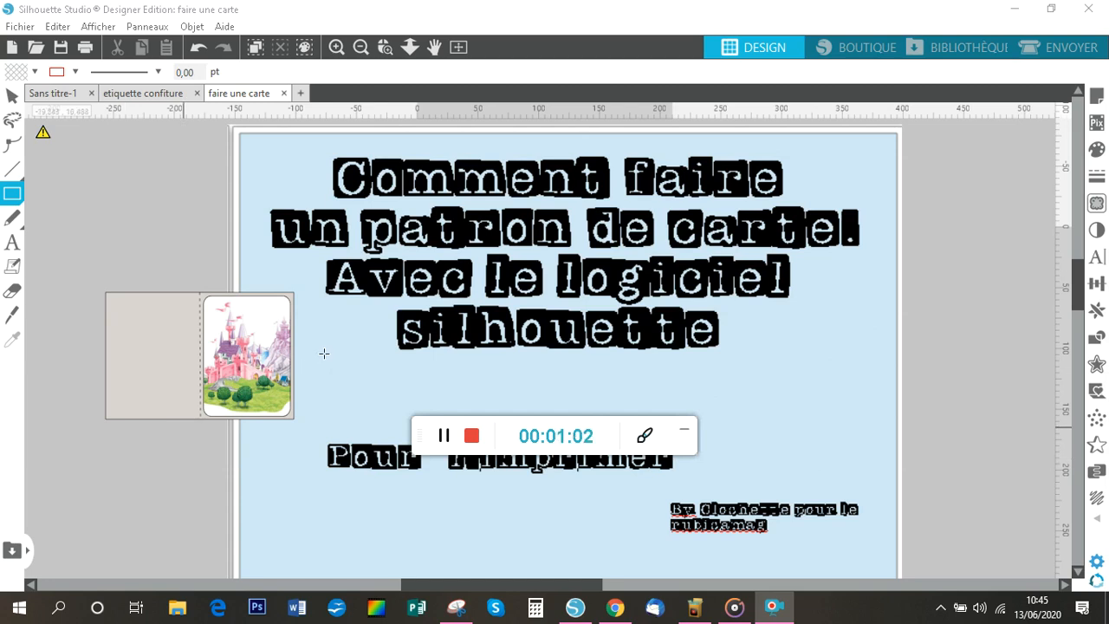
Delete the blue title panel that covers the page.
{"action": "left_click", "coordinate": [15, 98]}
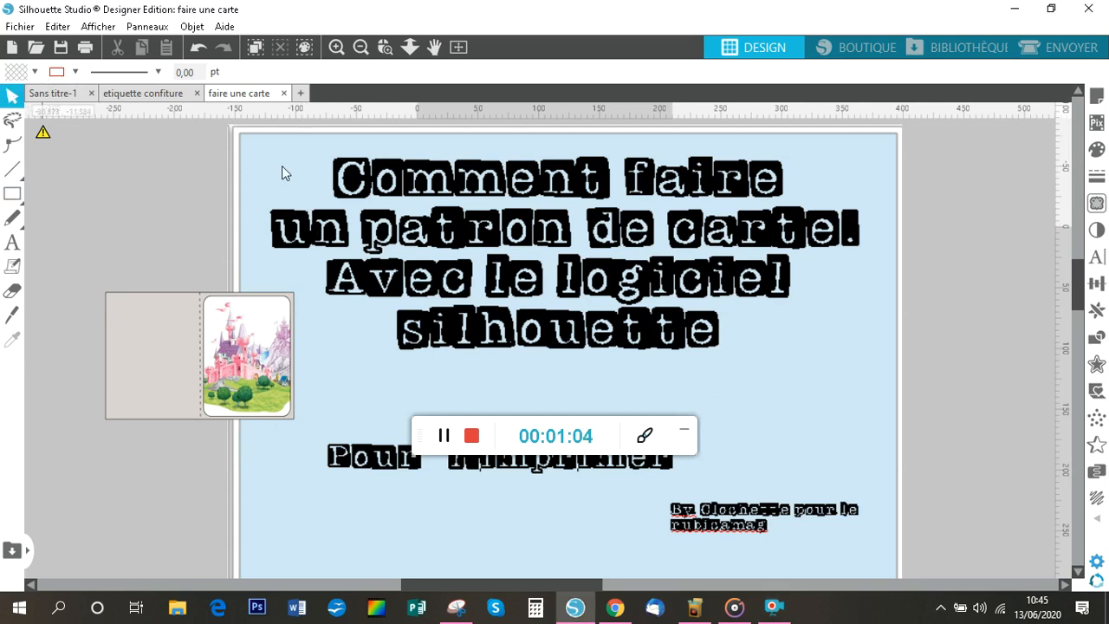
{"action": "left_click", "coordinate": [325, 180]}
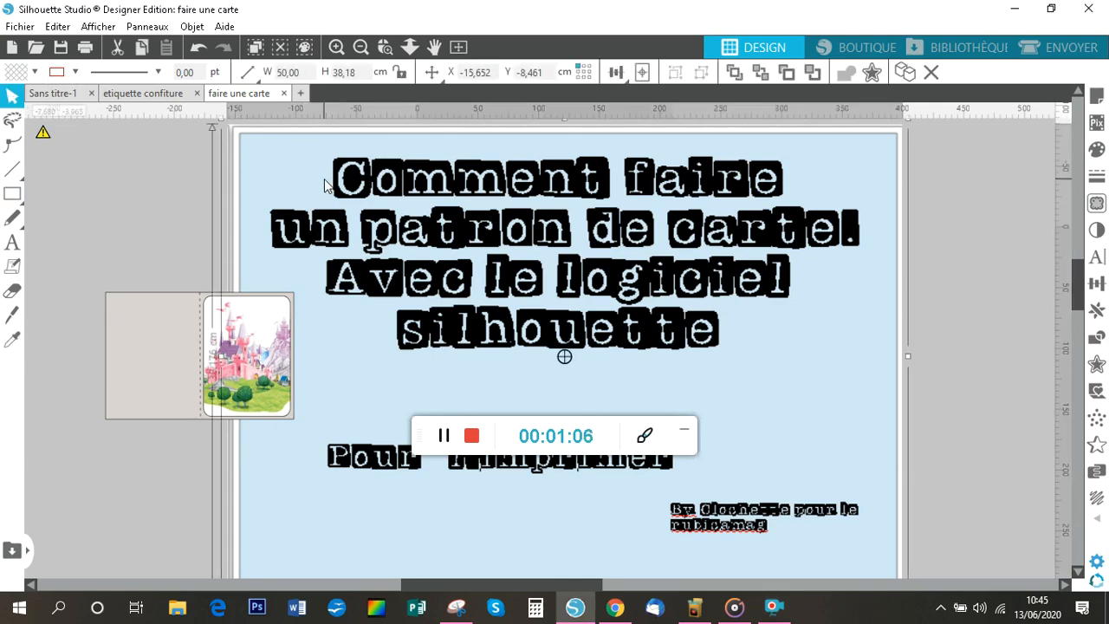
{"action": "key", "text": "Delete"}
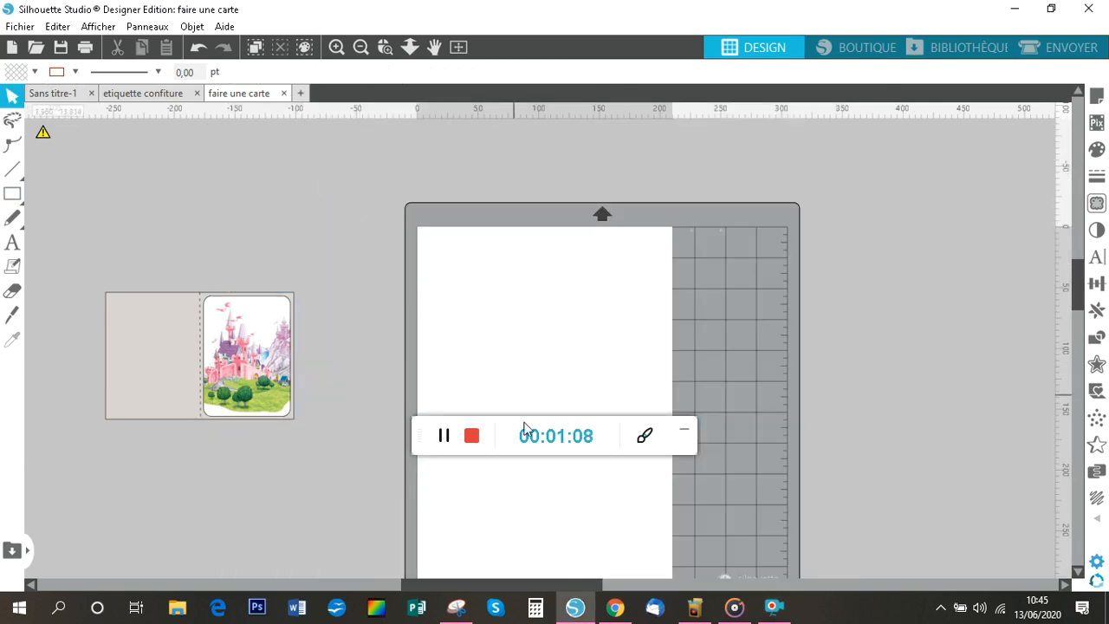
{"action": "left_click_drag", "start_coordinate": [526, 429], "coordinate": [837, 551]}
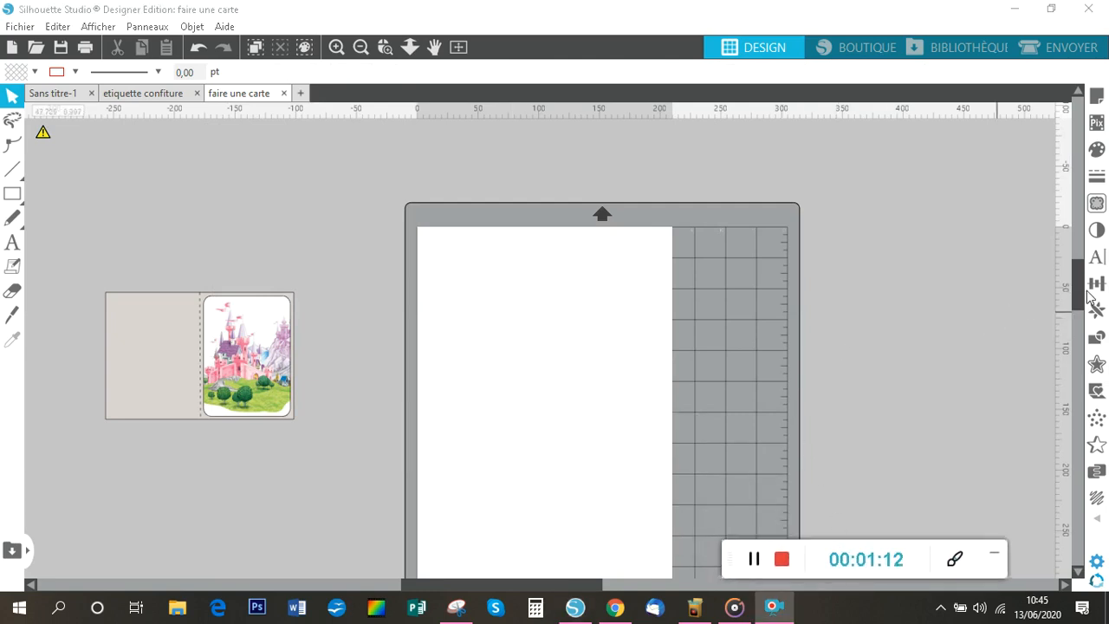
Separate the castle picture from the grey sample card, placing the card just beside the page with the picture below it.
{"action": "left_click_drag", "start_coordinate": [1080, 294], "coordinate": [1078, 302]}
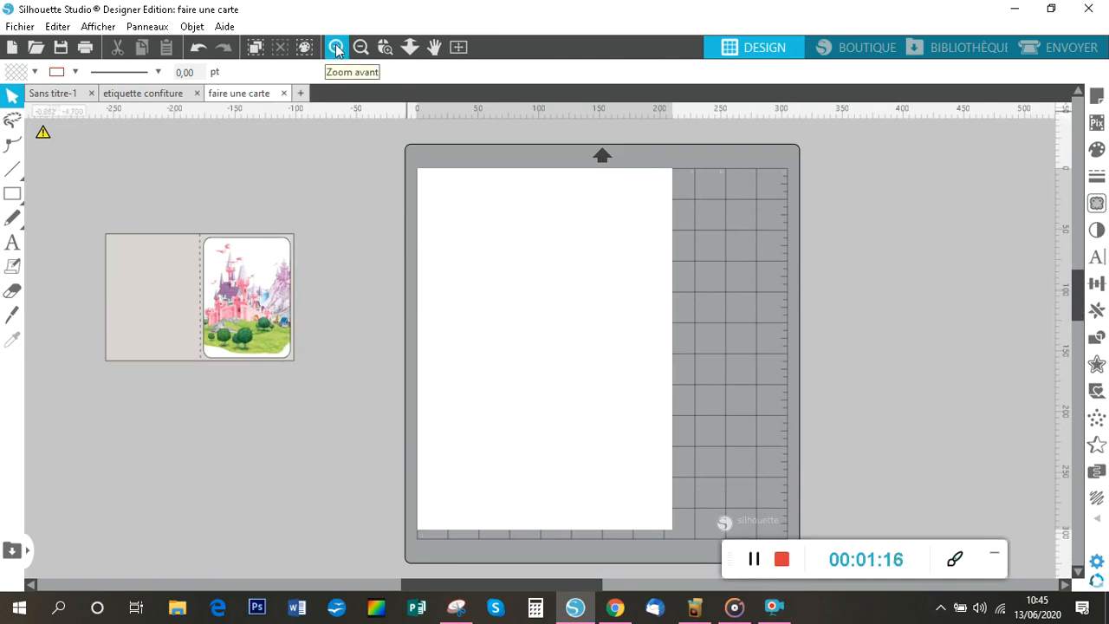
{"action": "left_click", "coordinate": [335, 47]}
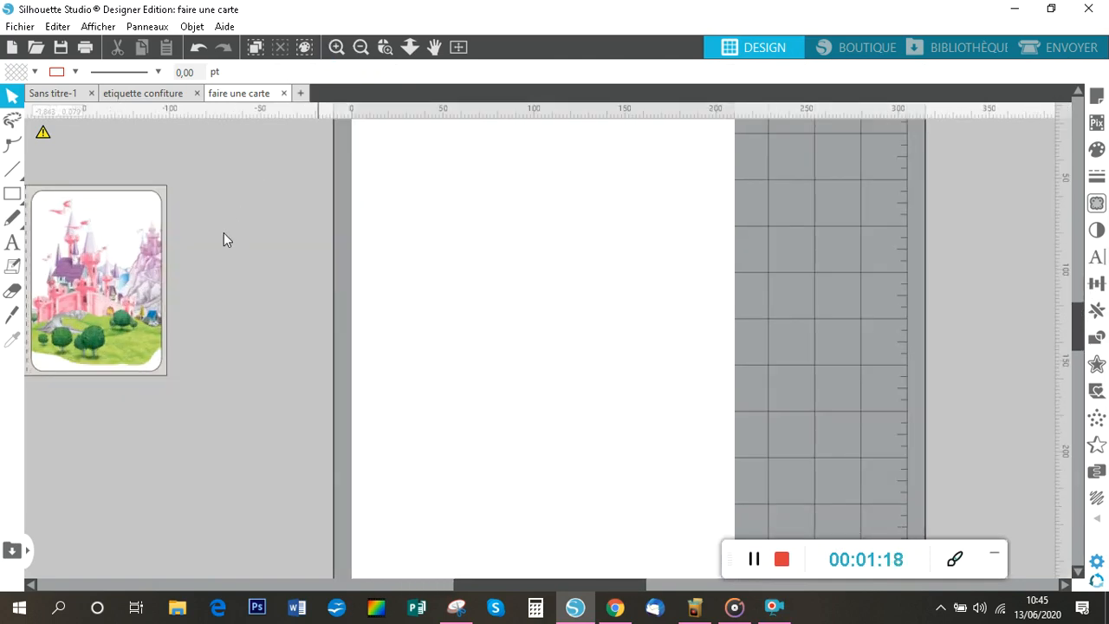
{"action": "left_click", "coordinate": [136, 250]}
{"action": "left_click_drag", "start_coordinate": [136, 250], "coordinate": [301, 457]}
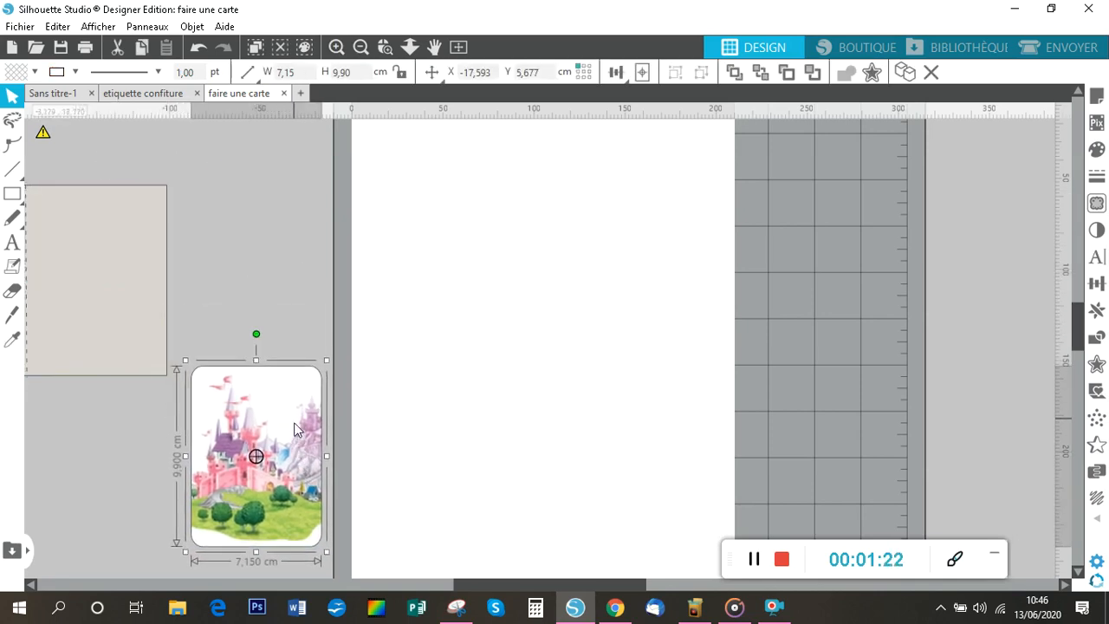
{"action": "left_click", "coordinate": [146, 293]}
{"action": "left_click_drag", "start_coordinate": [148, 292], "coordinate": [298, 252]}
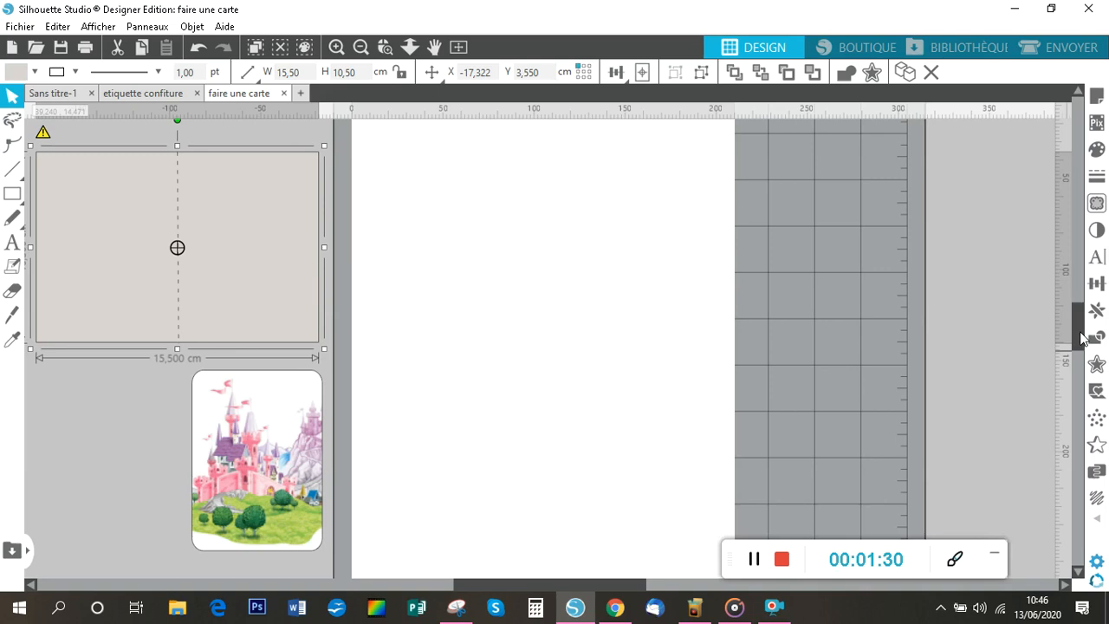
Draw a rectangle in the upper part of the page and enlarge it slightly to about 14.93 by 8.10 cm.
{"action": "scroll", "coordinate": [1082, 328], "scroll_direction": "up", "scroll_amount": 2}
{"action": "scroll", "coordinate": [1082, 328], "scroll_direction": "down", "scroll_amount": 1}
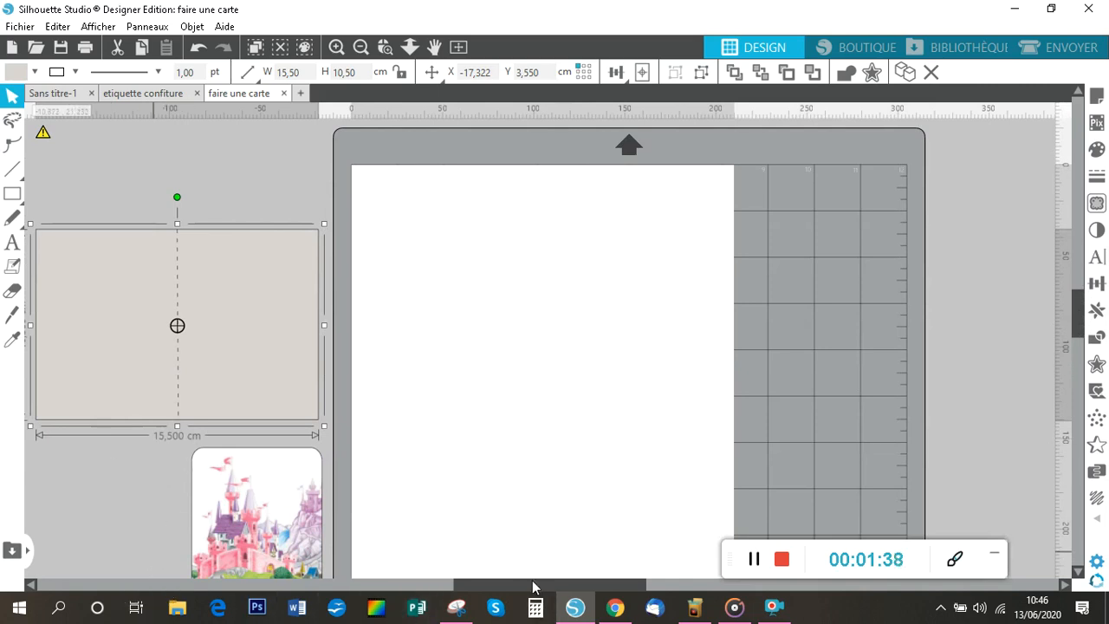
{"action": "left_click_drag", "start_coordinate": [533, 587], "coordinate": [528, 589]}
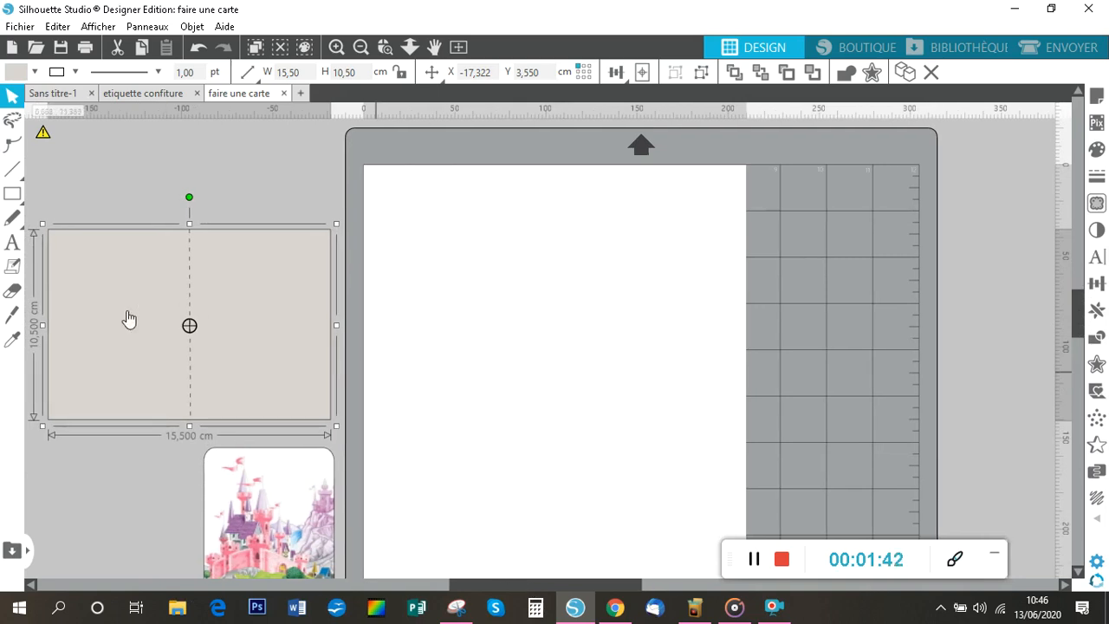
{"action": "left_click", "coordinate": [36, 194]}
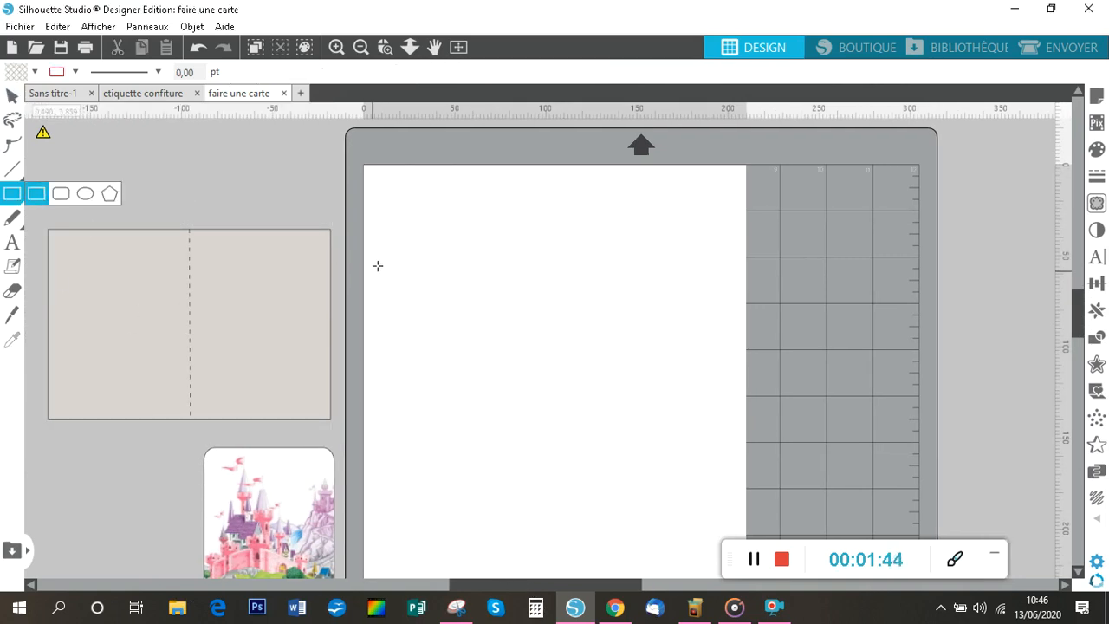
{"action": "left_click_drag", "start_coordinate": [386, 231], "coordinate": [654, 378]}
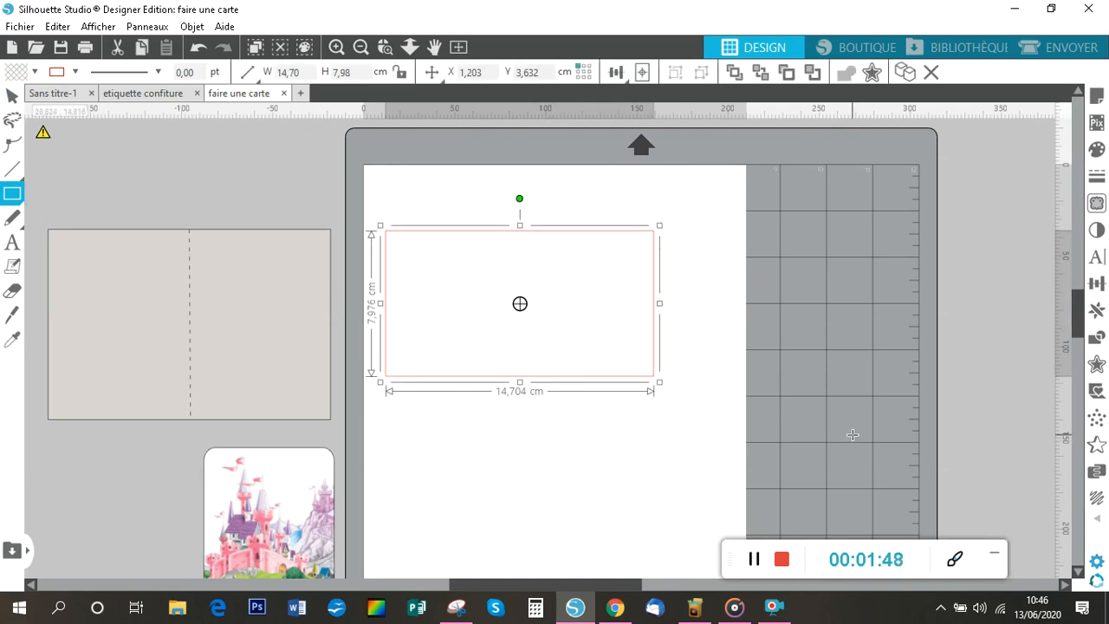
{"action": "left_click", "coordinate": [13, 100]}
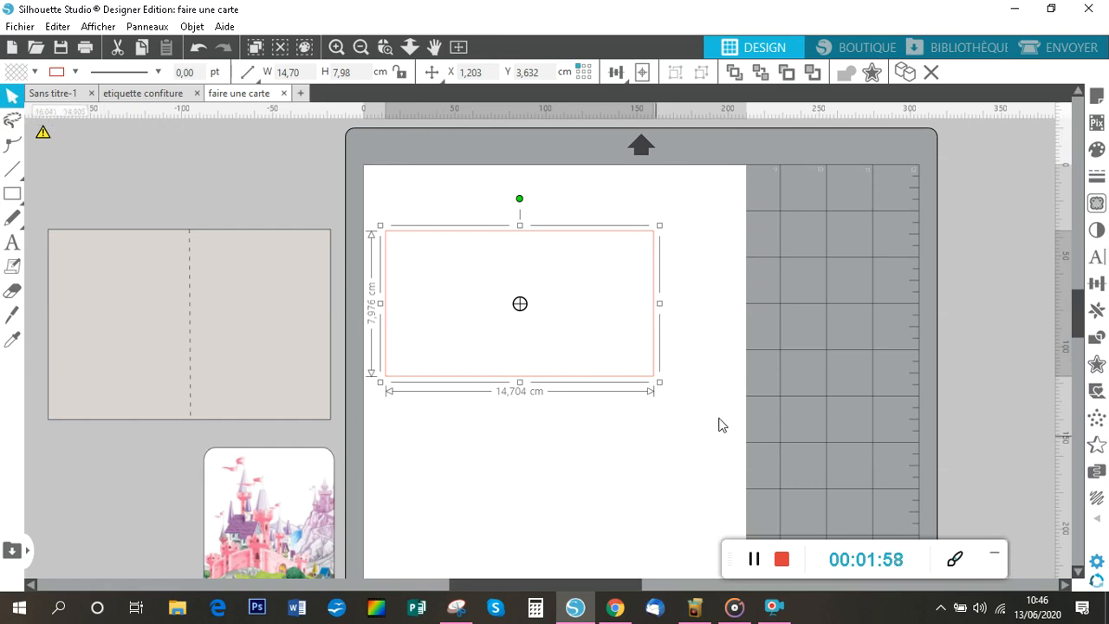
{"action": "mouse_move", "coordinate": [661, 384]}
{"action": "left_mouse_down"}
{"action": "mouse_move", "coordinate": [685, 412]}
{"action": "mouse_move", "coordinate": [663, 395]}
{"action": "left_mouse_up"}
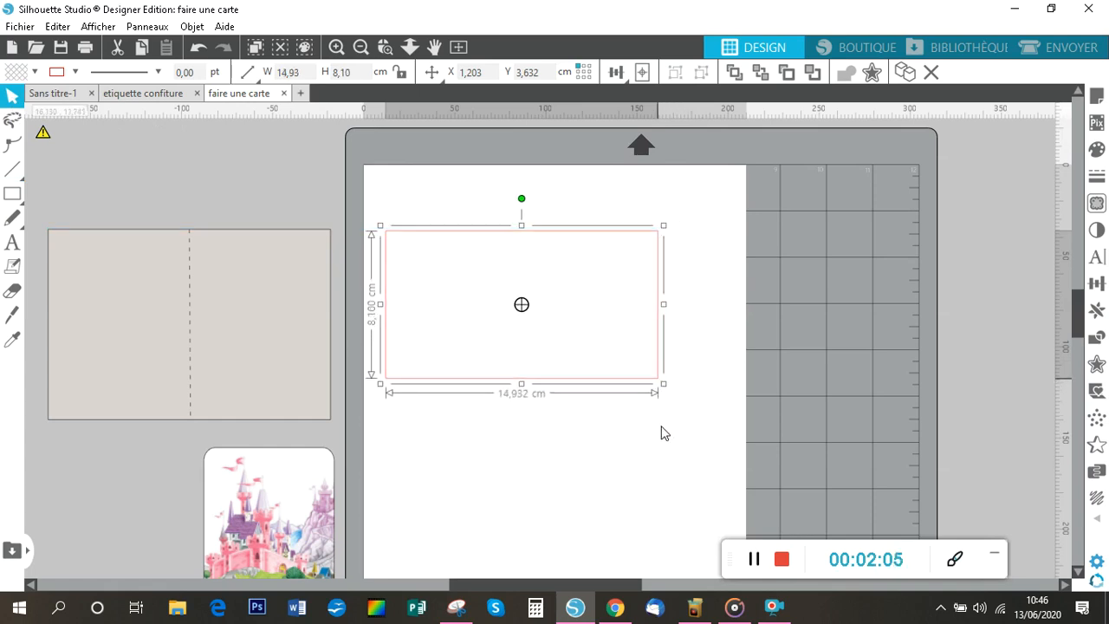
Set the rectangle's width to 15.50 cm and its height to 10.50 cm.
{"action": "left_click", "coordinate": [1098, 284]}
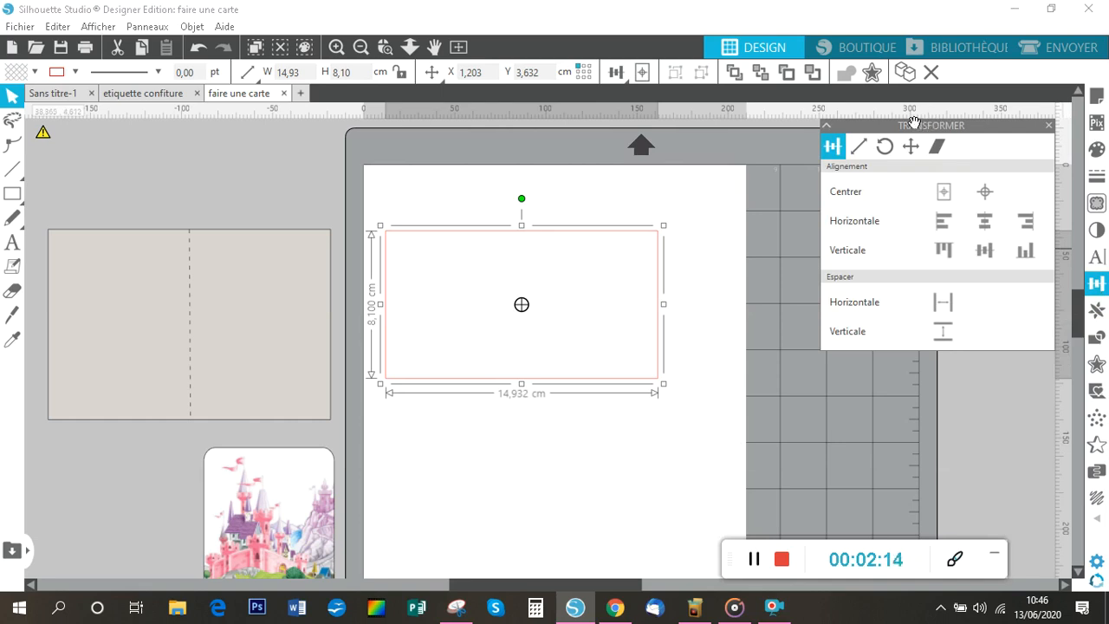
{"action": "left_click", "coordinate": [860, 147]}
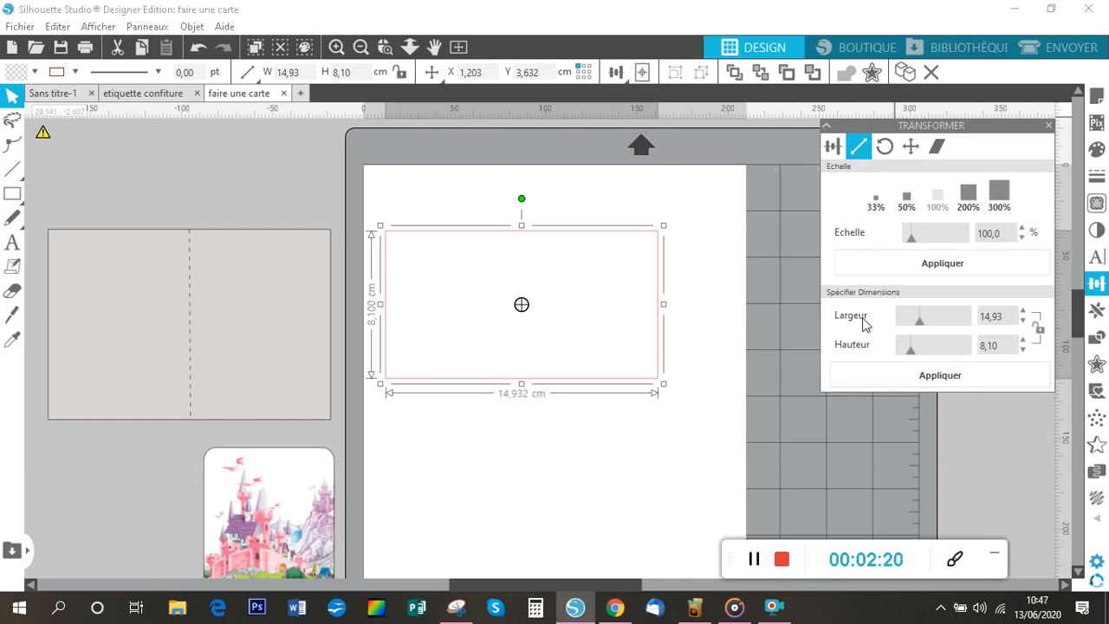
{"action": "left_click", "coordinate": [1007, 316]}
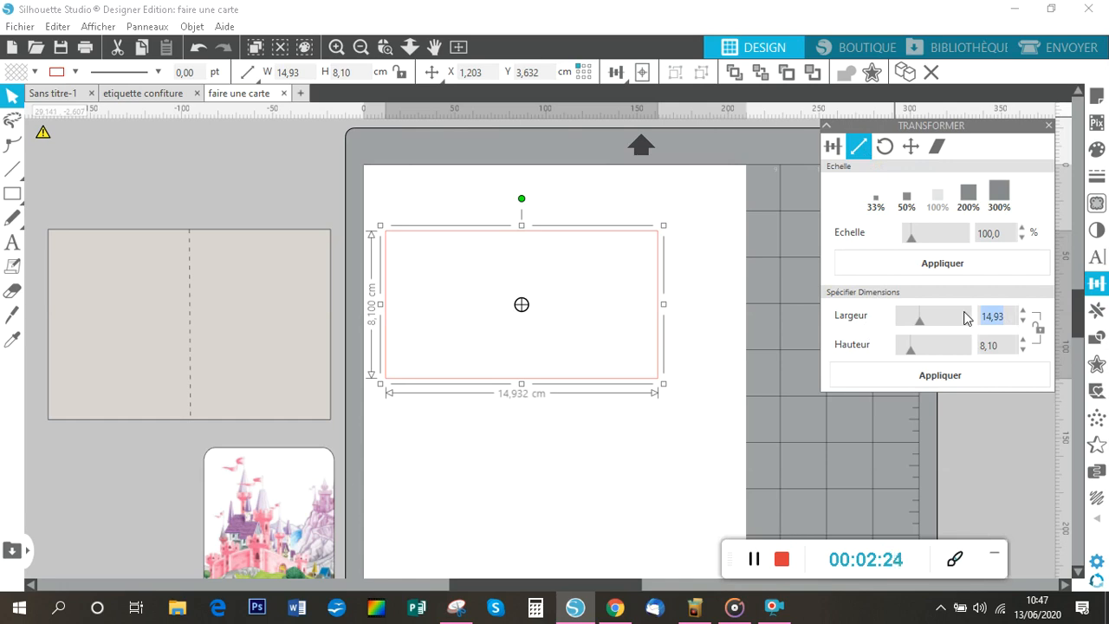
{"action": "type", "text": "15.50"}
{"action": "key", "text": "Tab"}
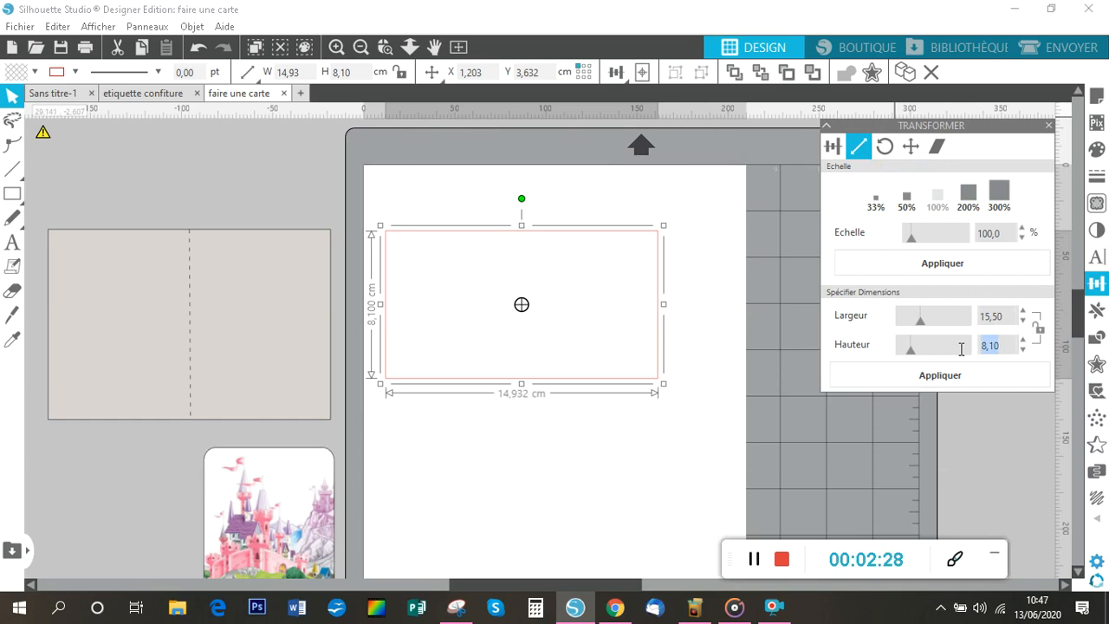
{"action": "type", "text": "10.50"}
{"action": "key", "text": "Tab"}
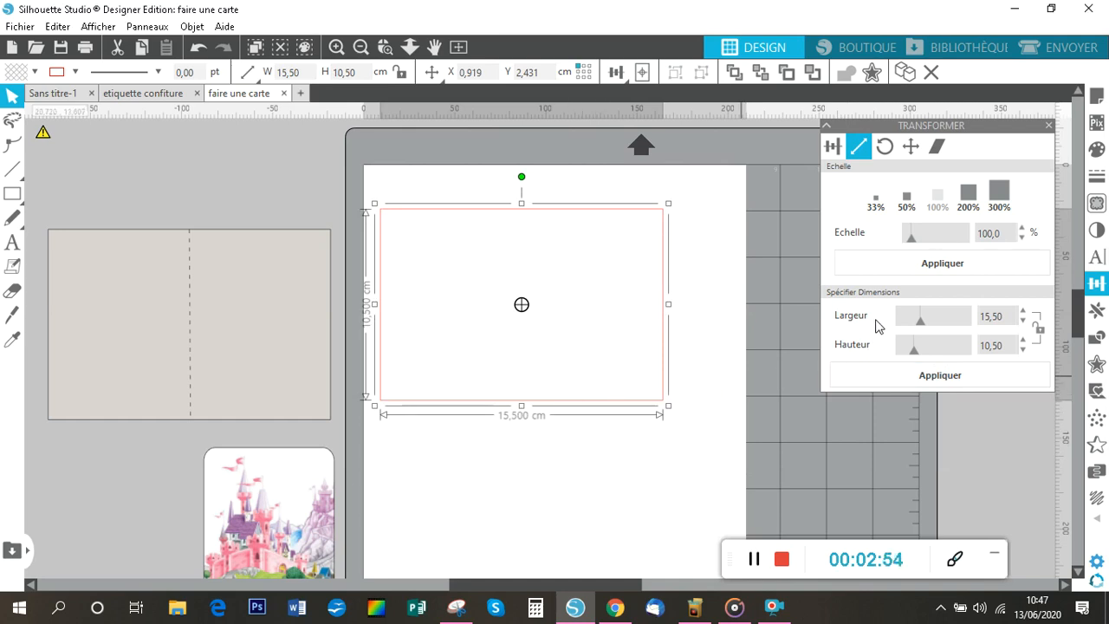
Move the rectangle to the page origin by setting its X and Y positions to 0 cm.
{"action": "left_click", "coordinate": [914, 149]}
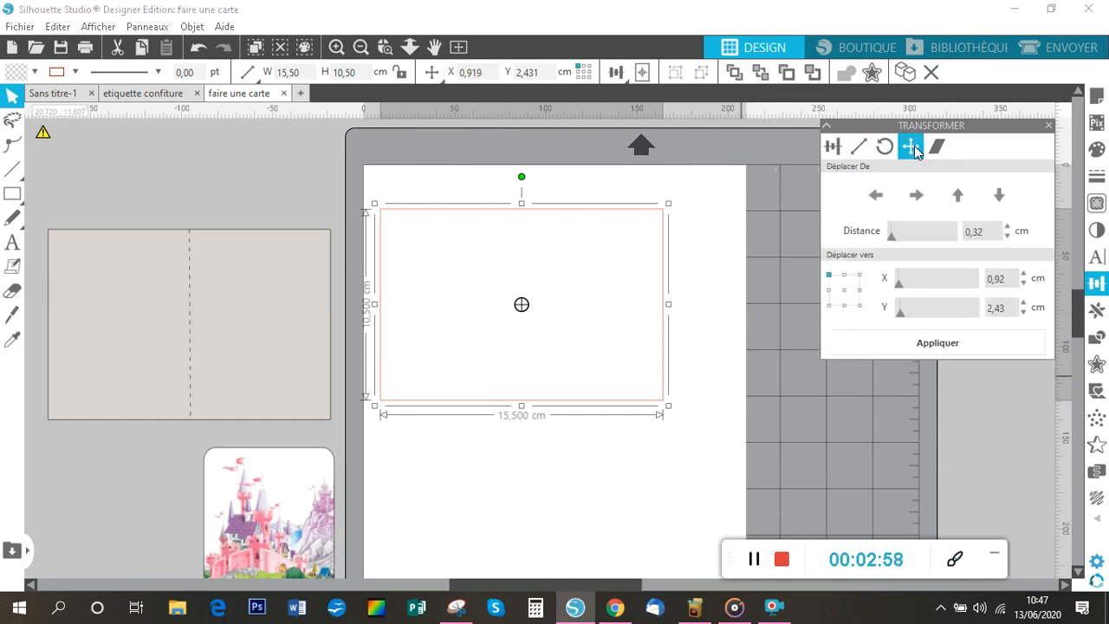
{"action": "double_click", "coordinate": [1016, 277]}
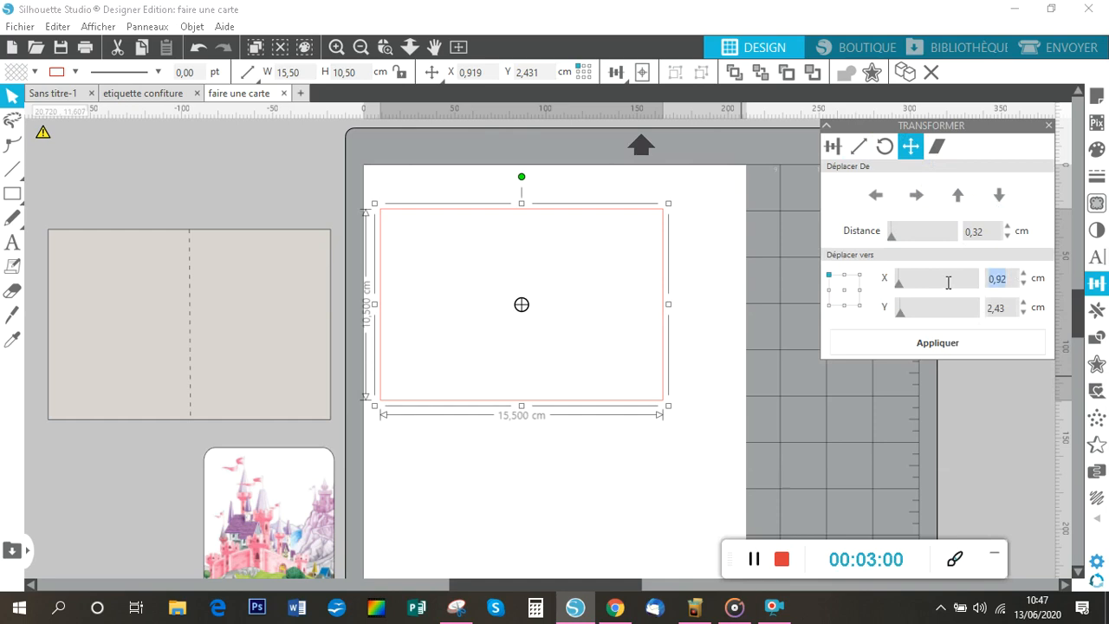
{"action": "type", "text": "0"}
{"action": "key", "text": "Tab"}
{"action": "type", "text": "0"}
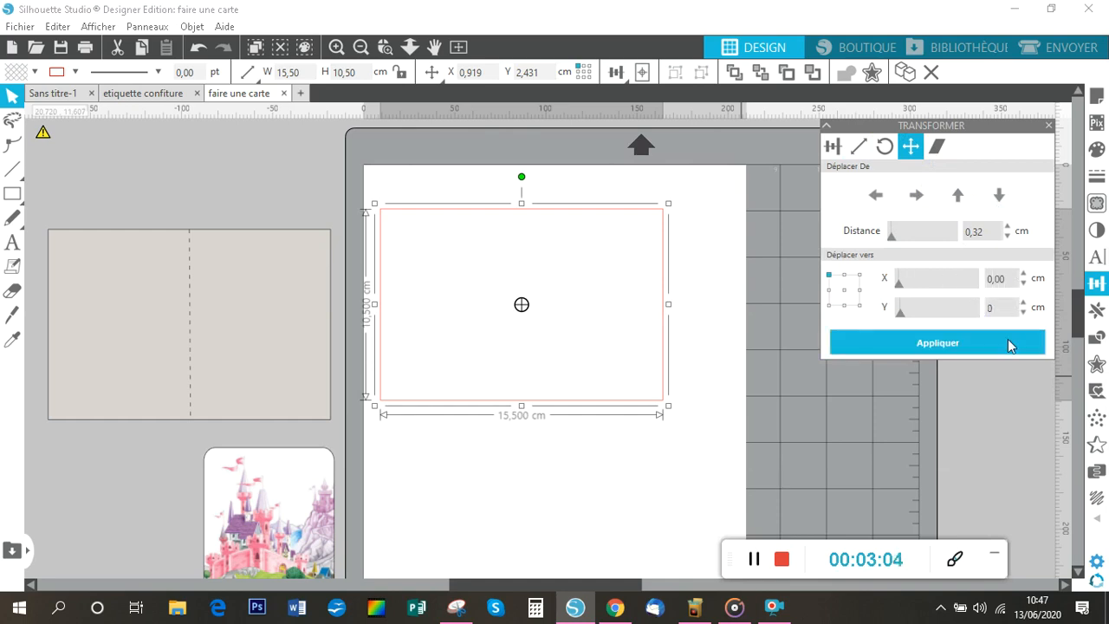
{"action": "left_click", "coordinate": [968, 343]}
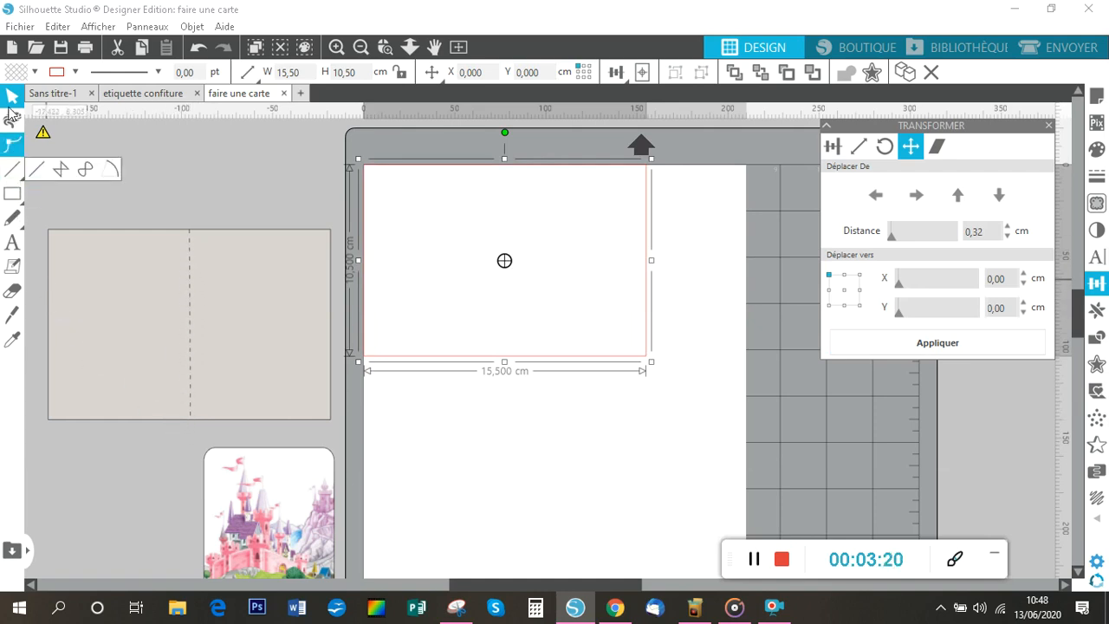
Draw a slanted straight line inside the rectangle, spanning about 3.61 cm across and 7.98 cm down.
{"action": "mouse_move", "coordinate": [14, 174]}
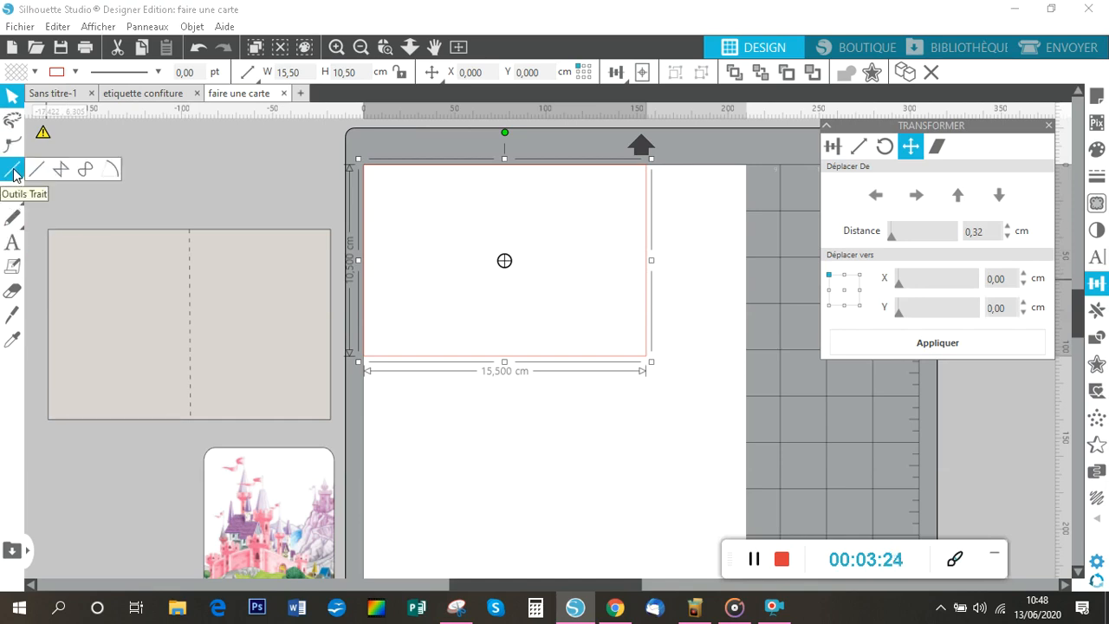
{"action": "left_click", "coordinate": [13, 339]}
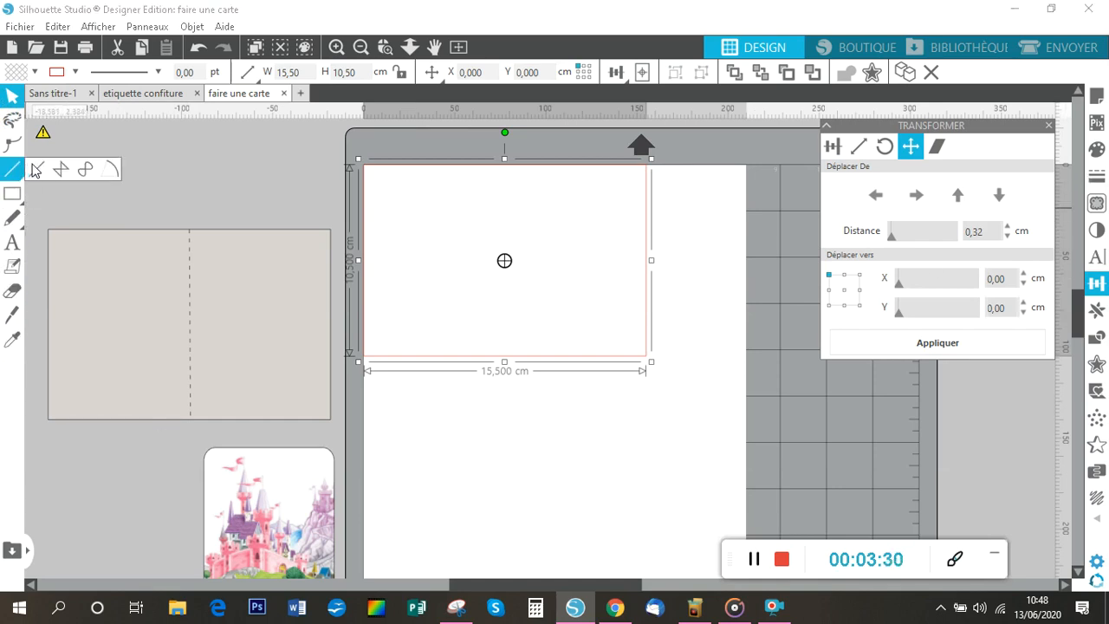
{"action": "left_click", "coordinate": [36, 170]}
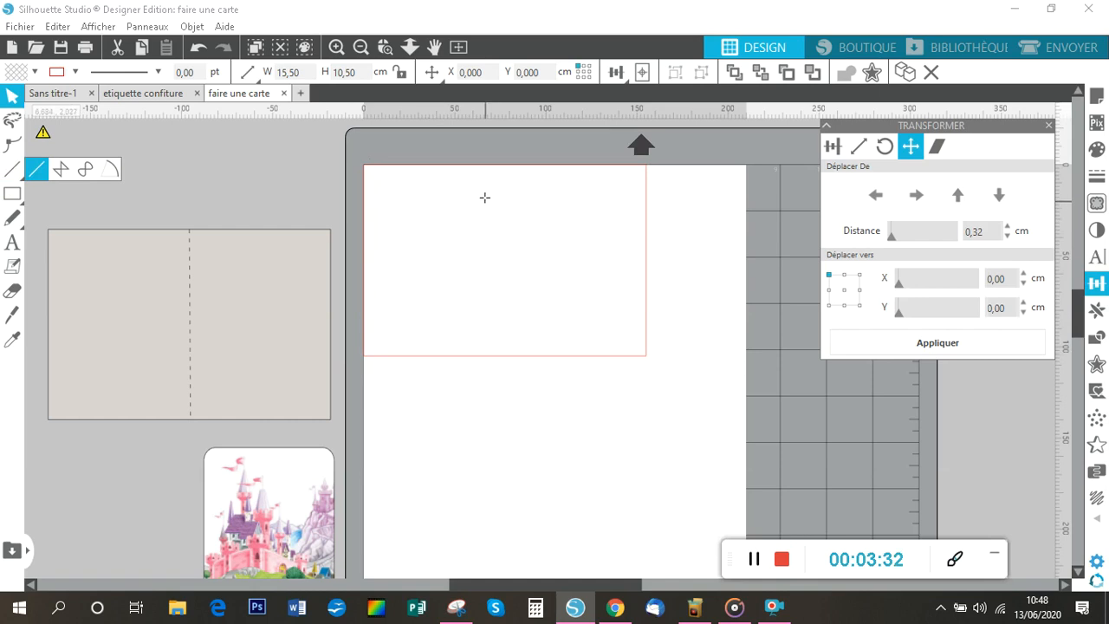
{"action": "left_click_drag", "start_coordinate": [485, 198], "coordinate": [551, 350]}
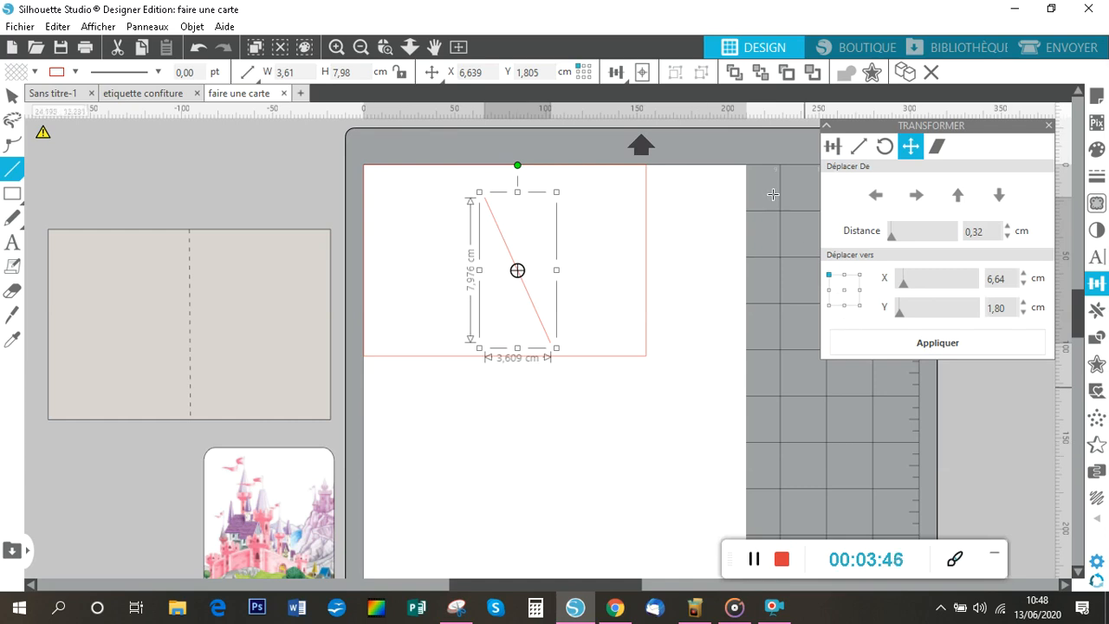
Make the line vertical with width 0 and height 10.50 cm, and give it the medium-dash line style.
{"action": "left_click", "coordinate": [863, 149]}
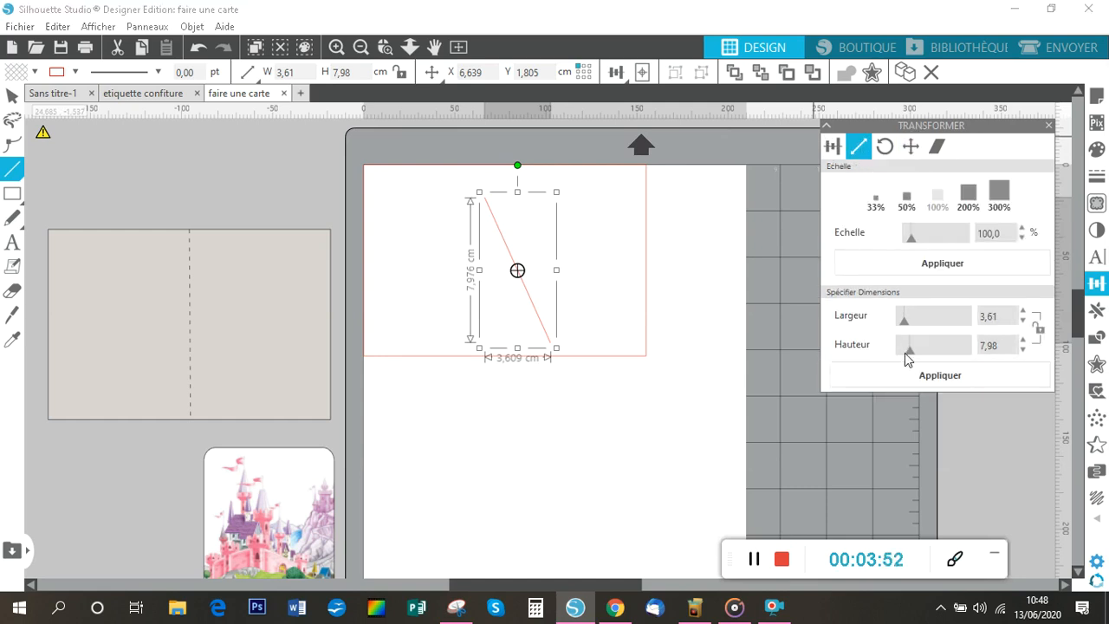
{"action": "double_click", "coordinate": [980, 316]}
{"action": "type", "text": "0"}
{"action": "double_click", "coordinate": [974, 345]}
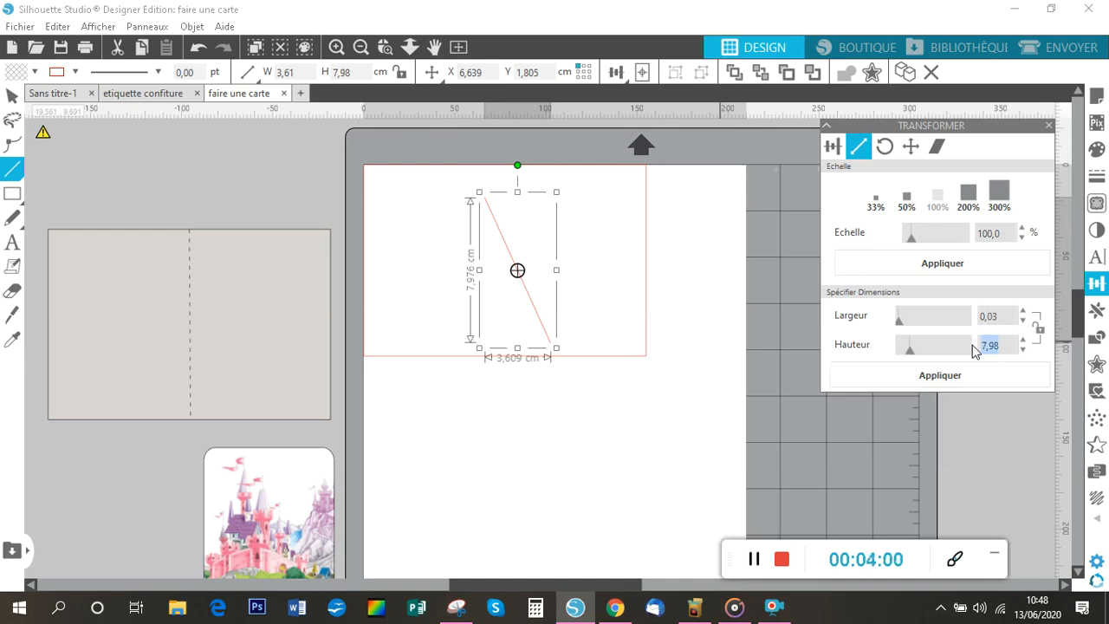
{"action": "type", "text": "10"}
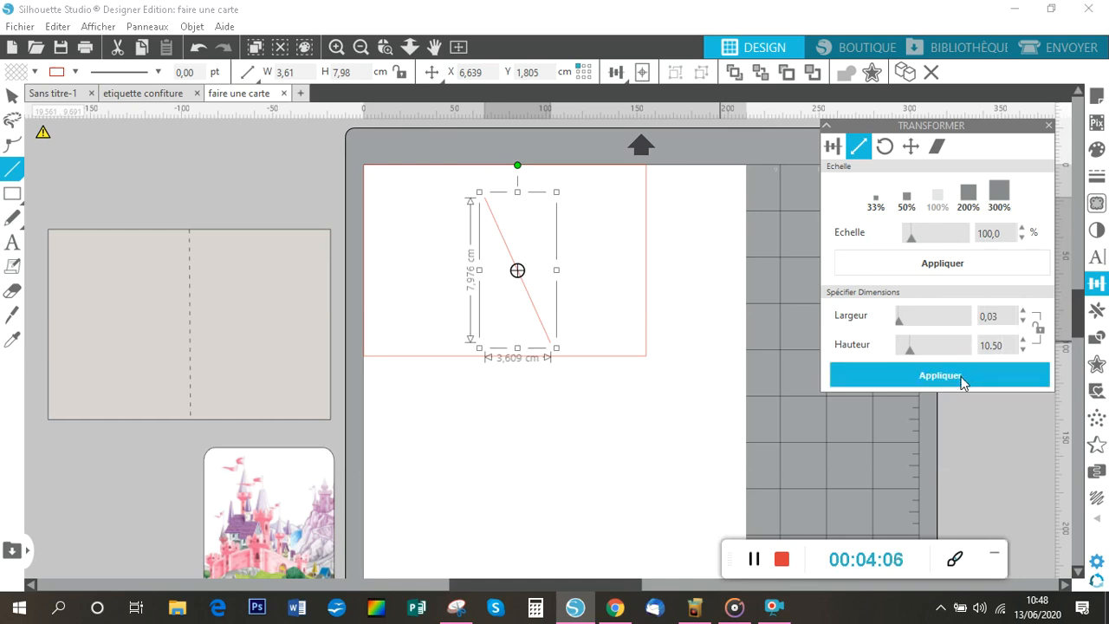
{"action": "left_click", "coordinate": [962, 377]}
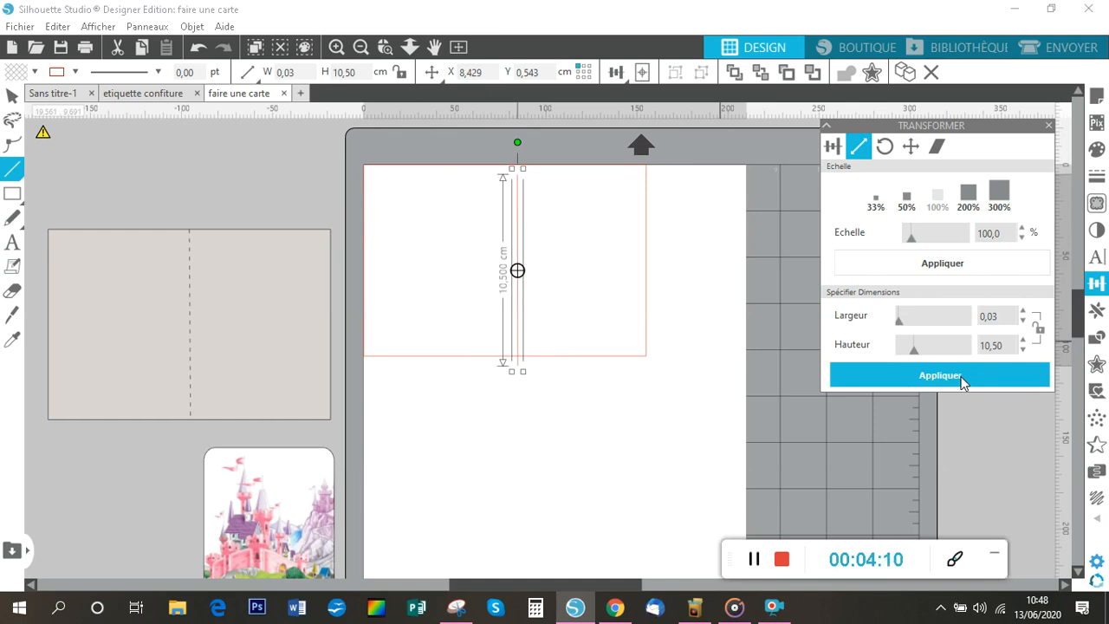
{"action": "left_click", "coordinate": [159, 73]}
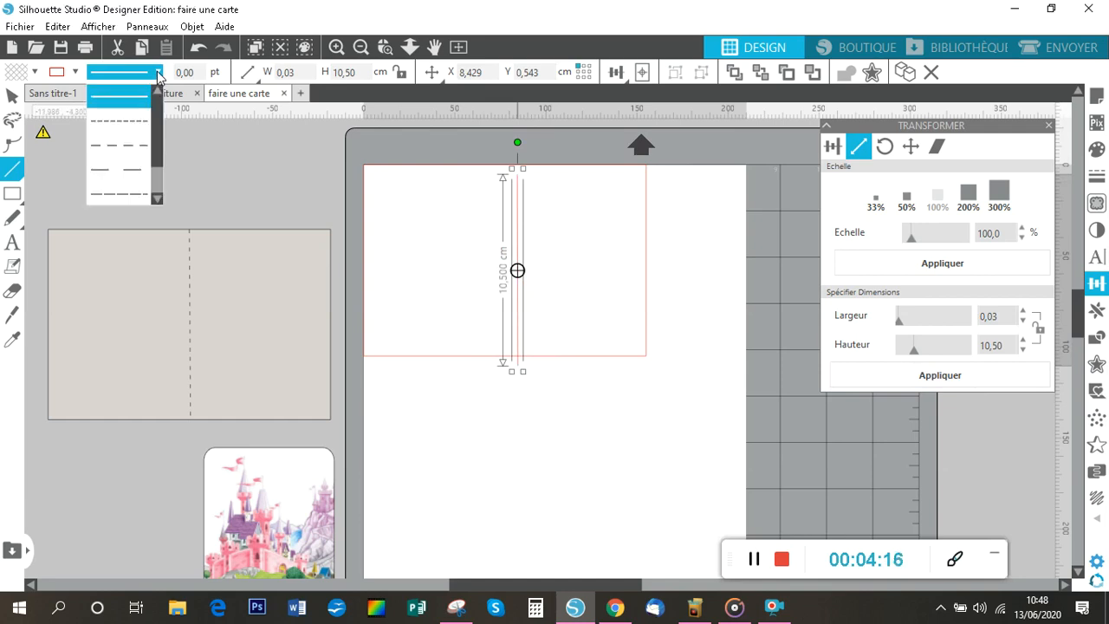
{"action": "left_click", "coordinate": [143, 146]}
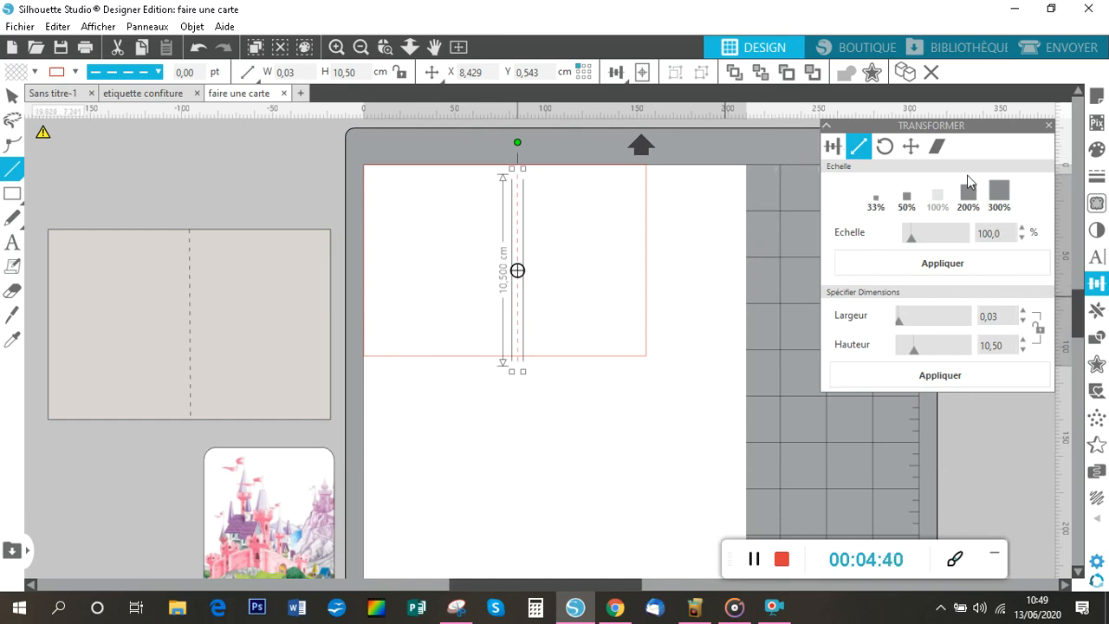
Move the dashed vertical line to X 7.75 cm and Y 0 cm.
{"action": "left_click", "coordinate": [911, 148]}
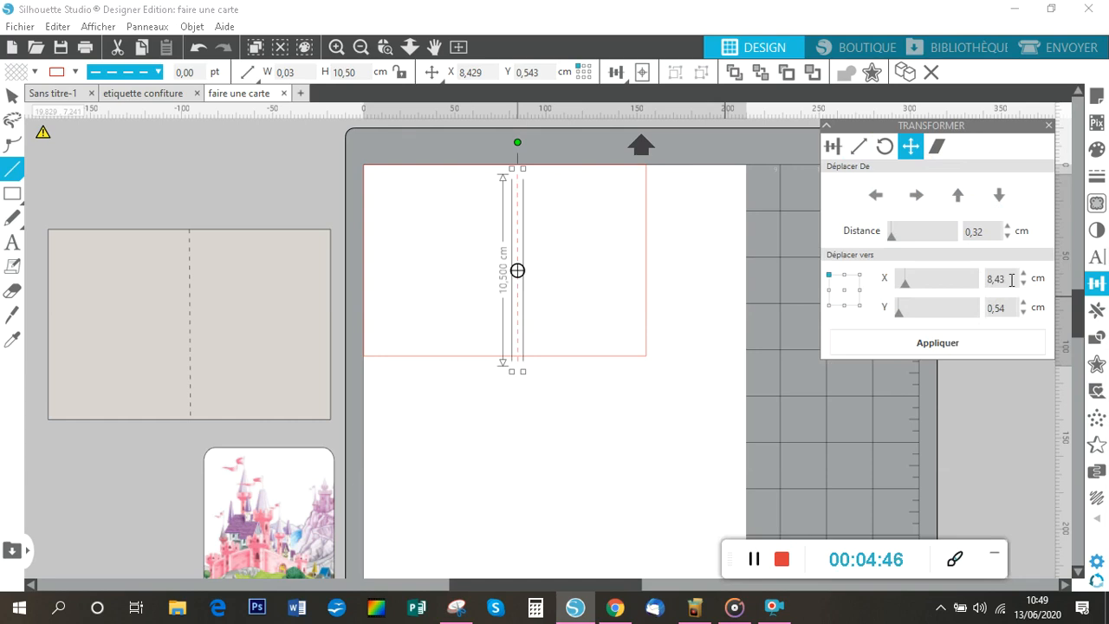
{"action": "left_click", "coordinate": [987, 278]}
{"action": "type", "text": "7,75"}
{"action": "left_click", "coordinate": [978, 309]}
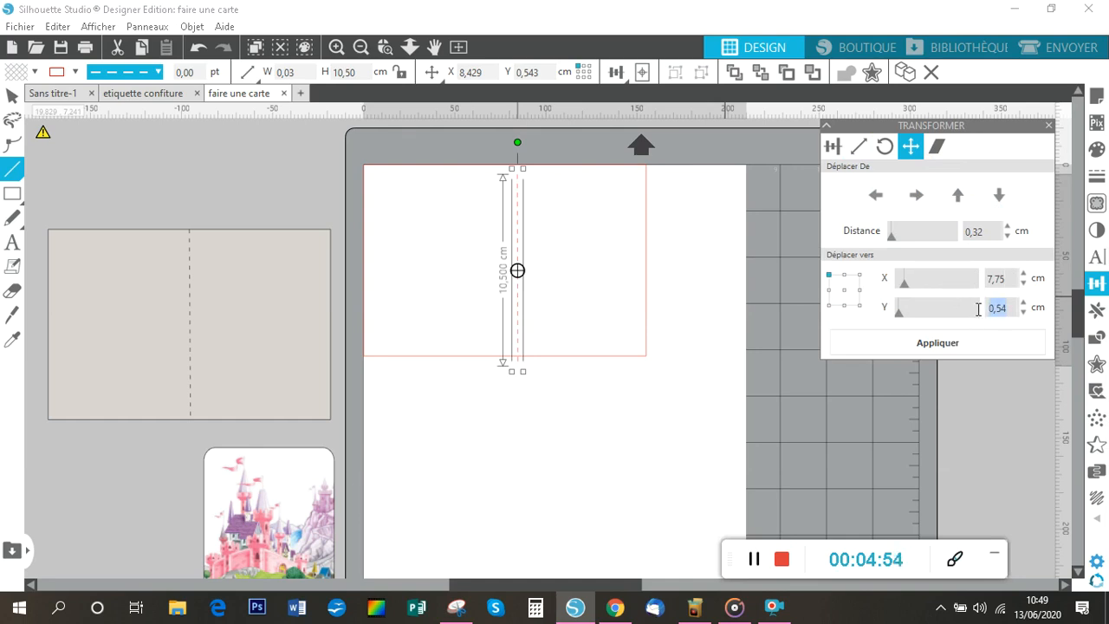
{"action": "type", "text": "0"}
{"action": "left_click", "coordinate": [968, 342]}
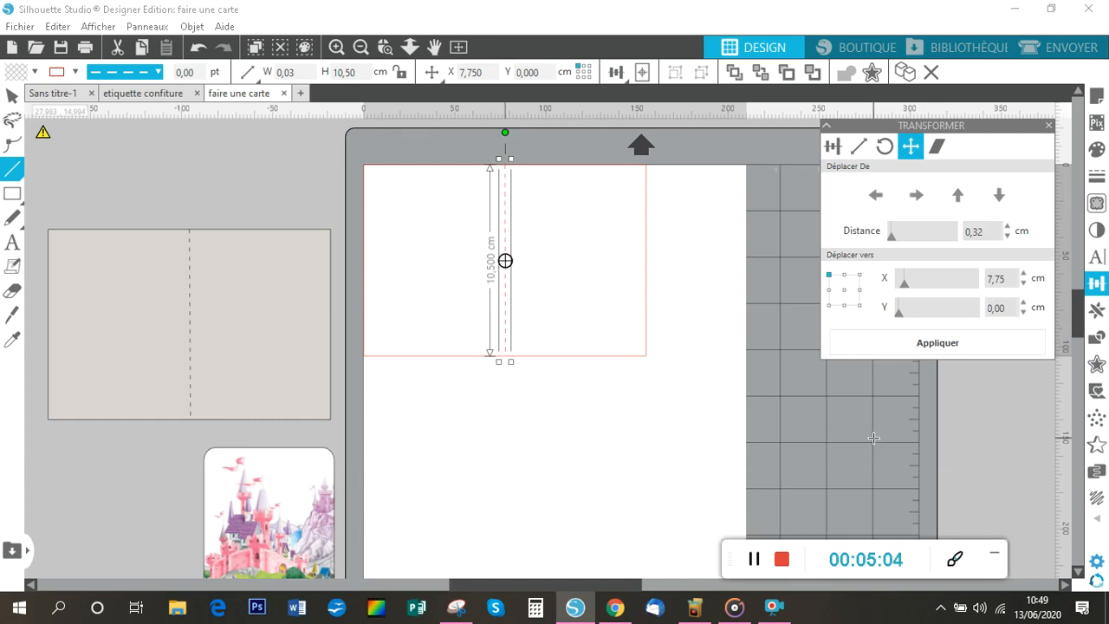
Select the rectangle and its dashed fold line together and group them.
{"action": "left_click", "coordinate": [14, 95]}
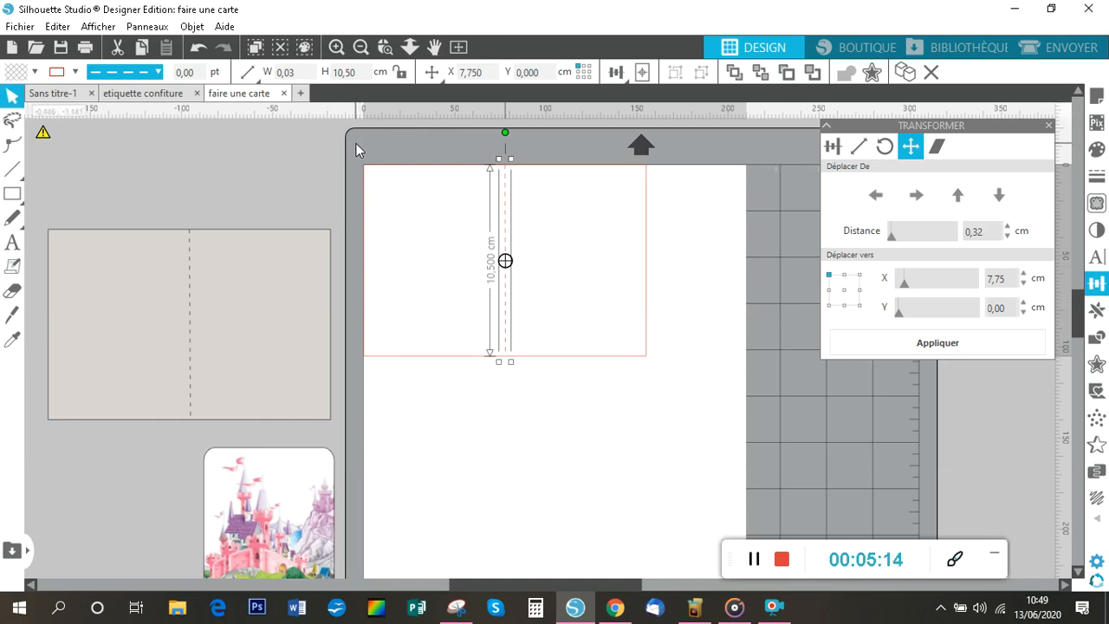
{"action": "left_click_drag", "start_coordinate": [359, 160], "coordinate": [376, 303]}
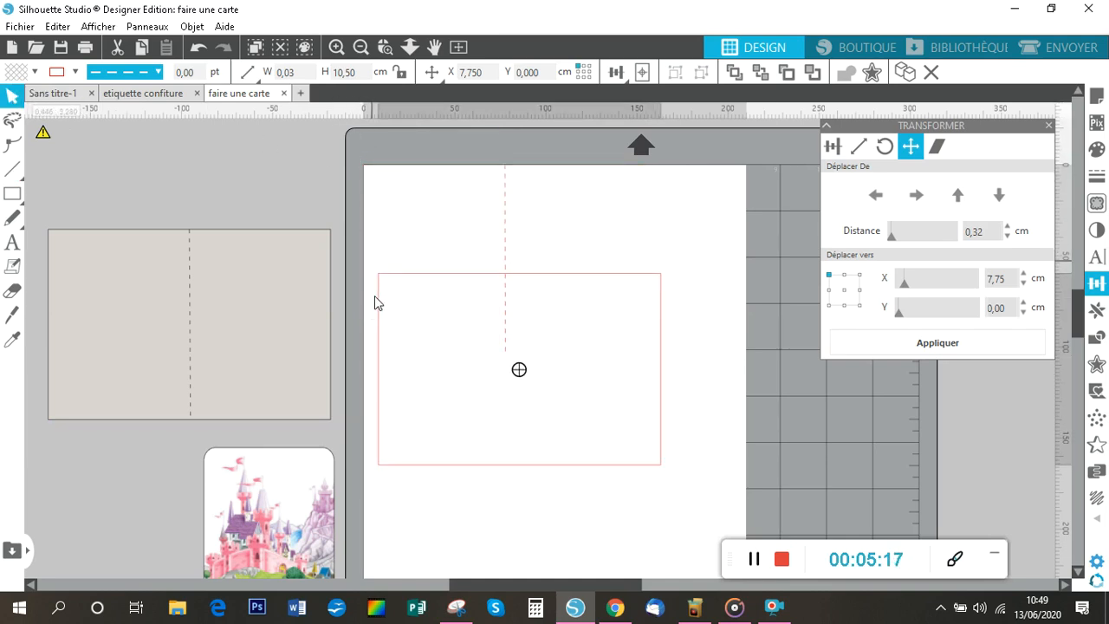
{"action": "left_click", "coordinate": [199, 47]}
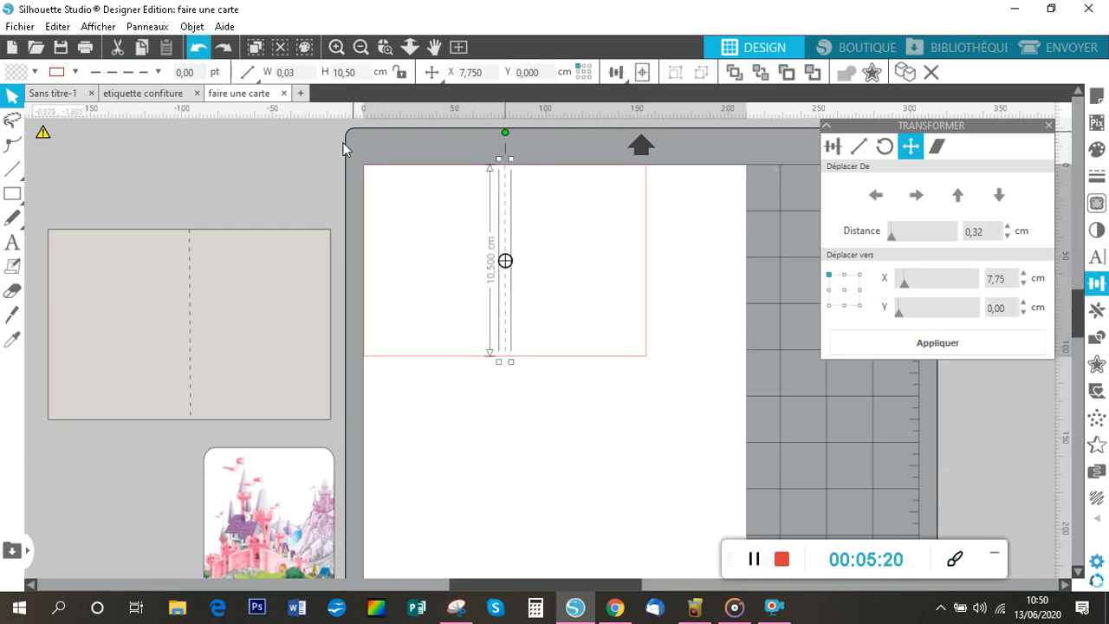
{"action": "left_click_drag", "start_coordinate": [343, 145], "coordinate": [690, 383]}
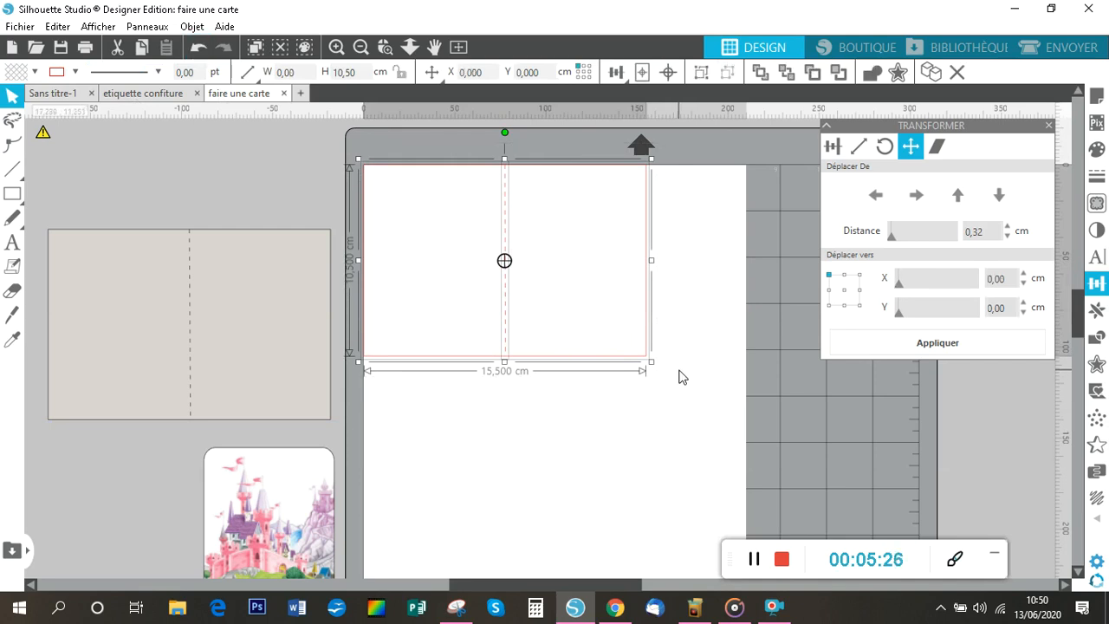
{"action": "key", "text": "ctrl+g"}
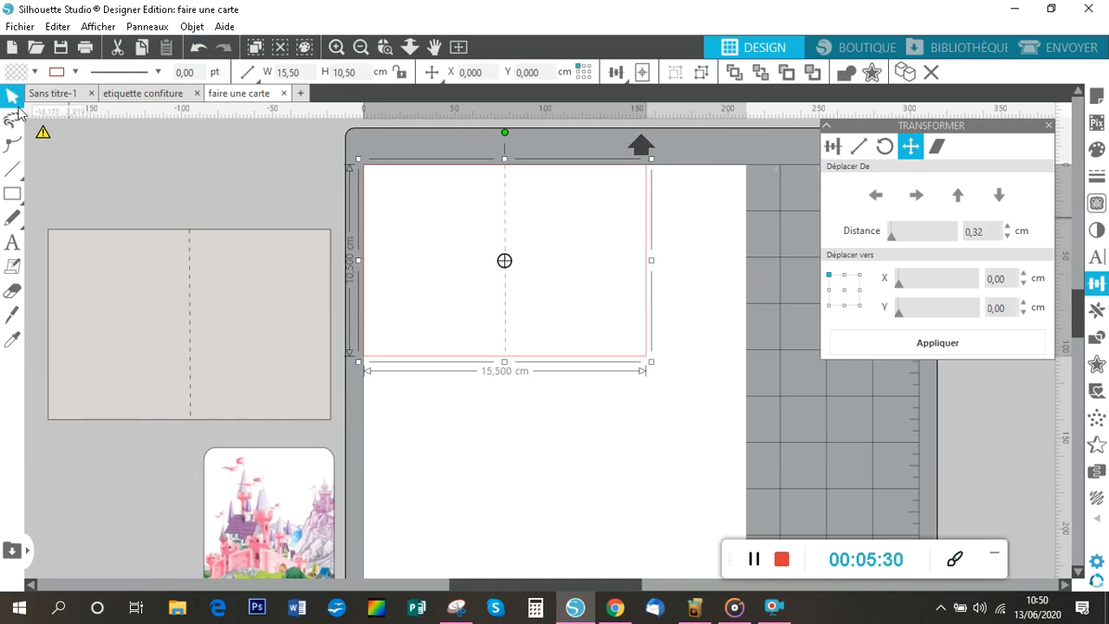
Nudge the grouped card down about 0.09 cm and set its line colour to black.
{"action": "mouse_move", "coordinate": [455, 350]}
{"action": "left_mouse_down"}
{"action": "mouse_move", "coordinate": [490, 411]}
{"action": "mouse_move", "coordinate": [568, 439]}
{"action": "mouse_move", "coordinate": [559, 409]}
{"action": "mouse_move", "coordinate": [512, 388]}
{"action": "mouse_move", "coordinate": [515, 428]}
{"action": "mouse_move", "coordinate": [556, 433]}
{"action": "mouse_move", "coordinate": [462, 364]}
{"action": "left_mouse_up"}
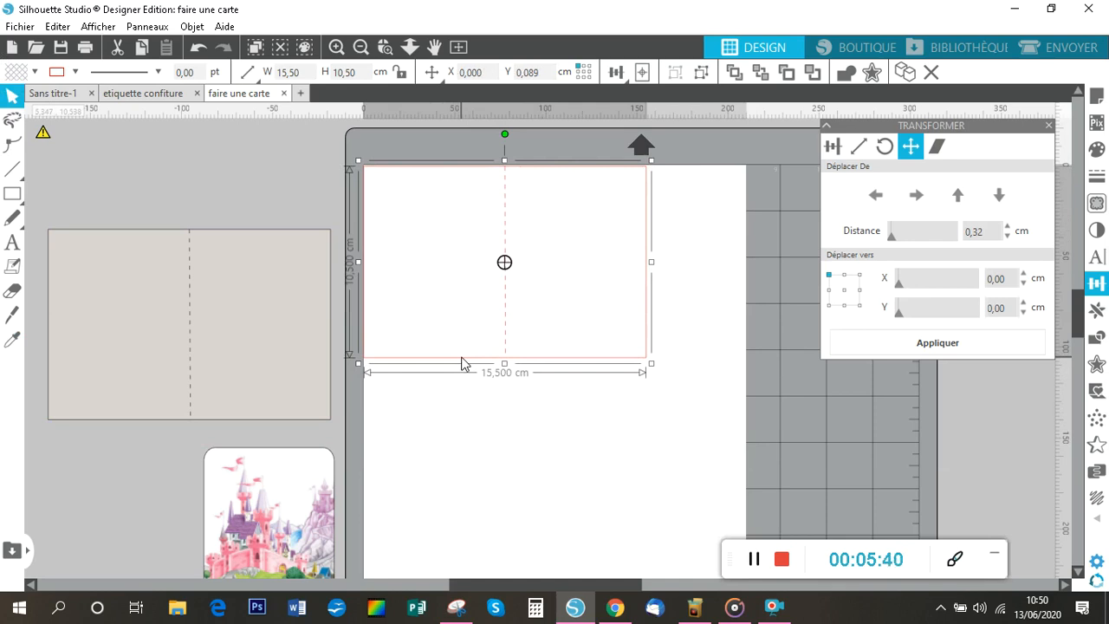
{"action": "left_click", "coordinate": [483, 463]}
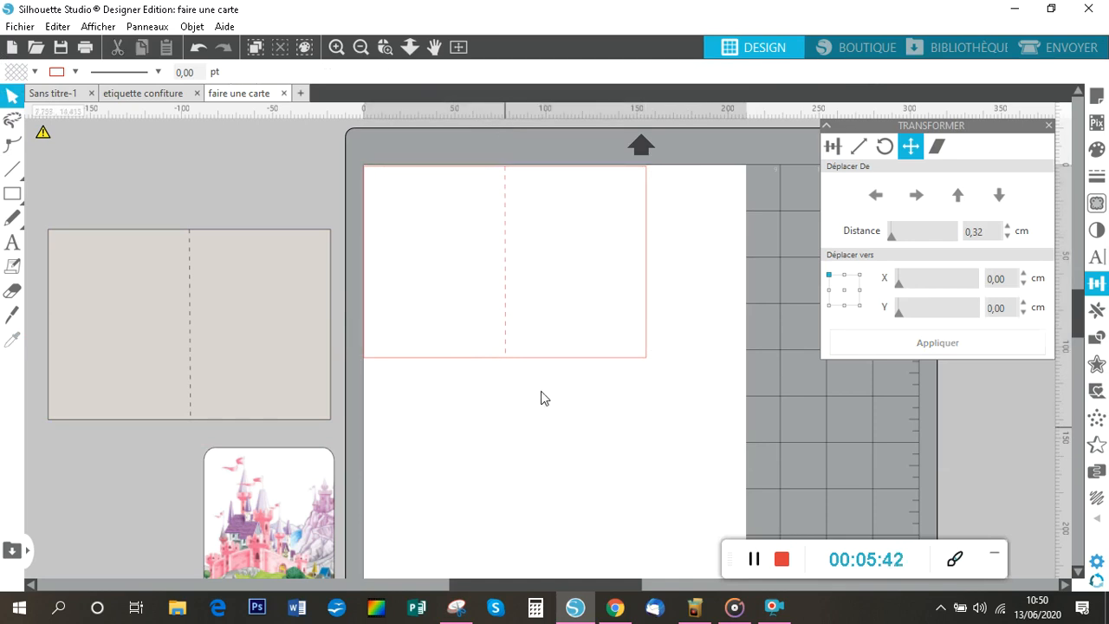
{"action": "left_click", "coordinate": [584, 366]}
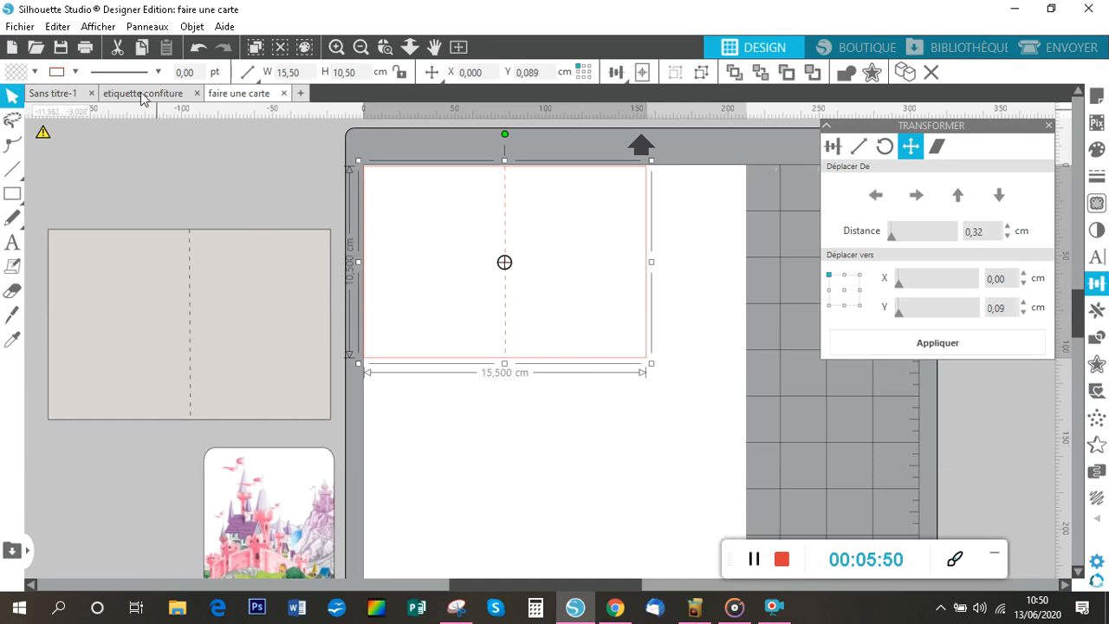
{"action": "left_click", "coordinate": [75, 72]}
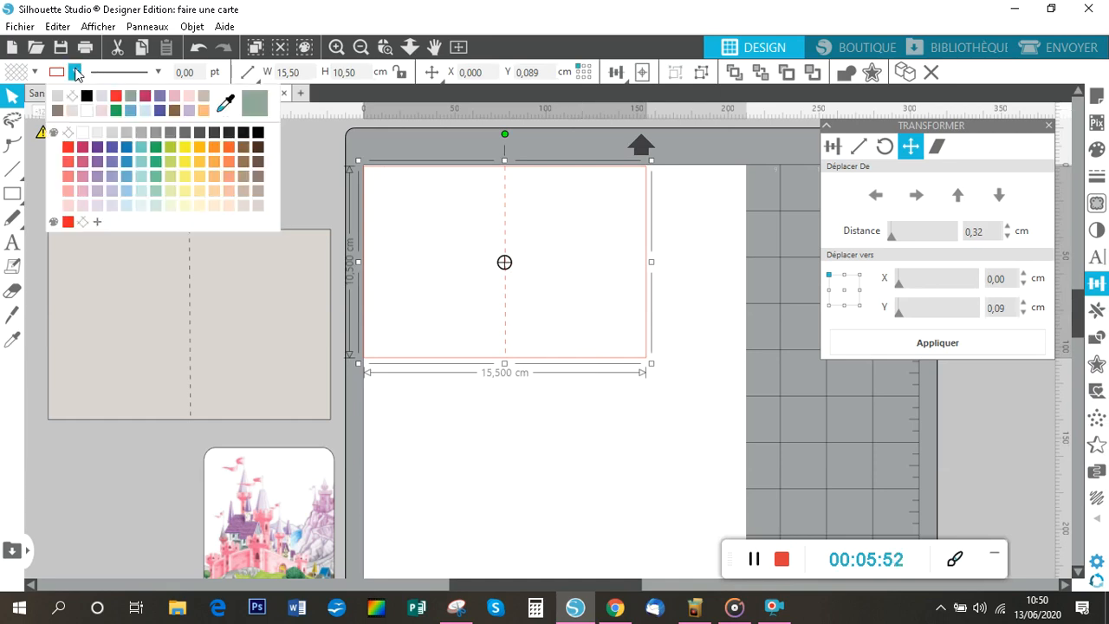
{"action": "left_click", "coordinate": [87, 97]}
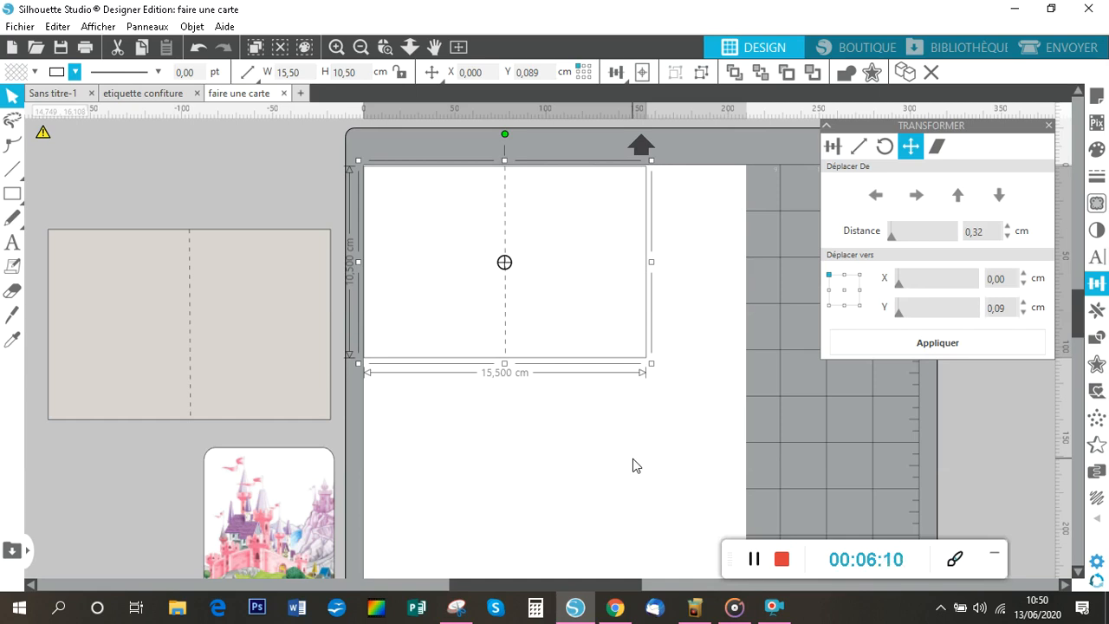
Check the card in the print preview and close the preview without printing.
{"action": "left_click", "coordinate": [18, 27]}
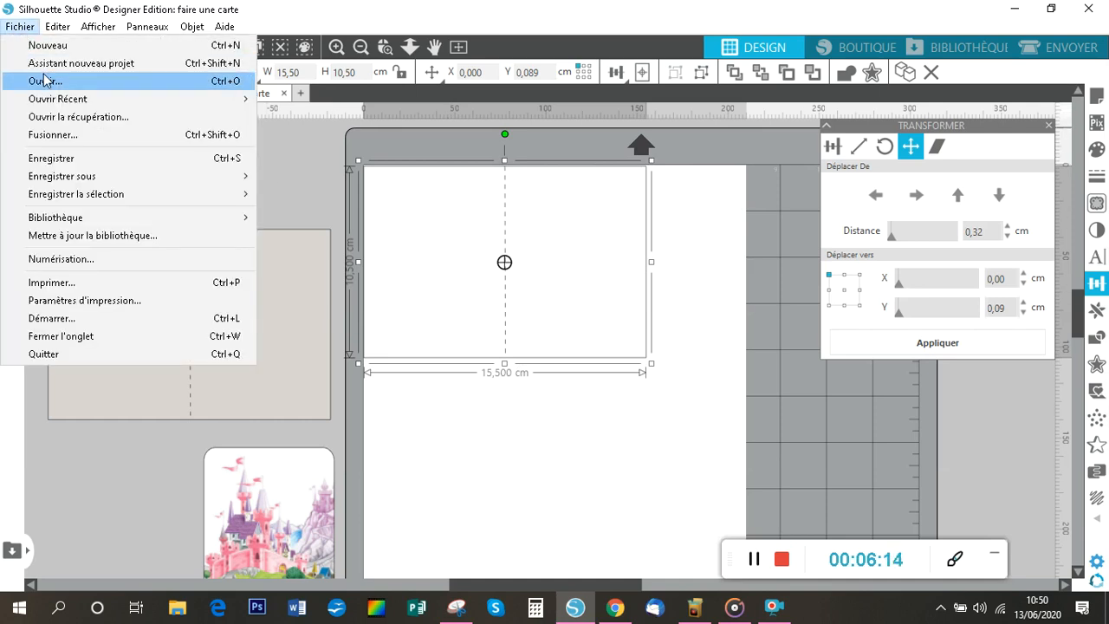
{"action": "left_click", "coordinate": [75, 285]}
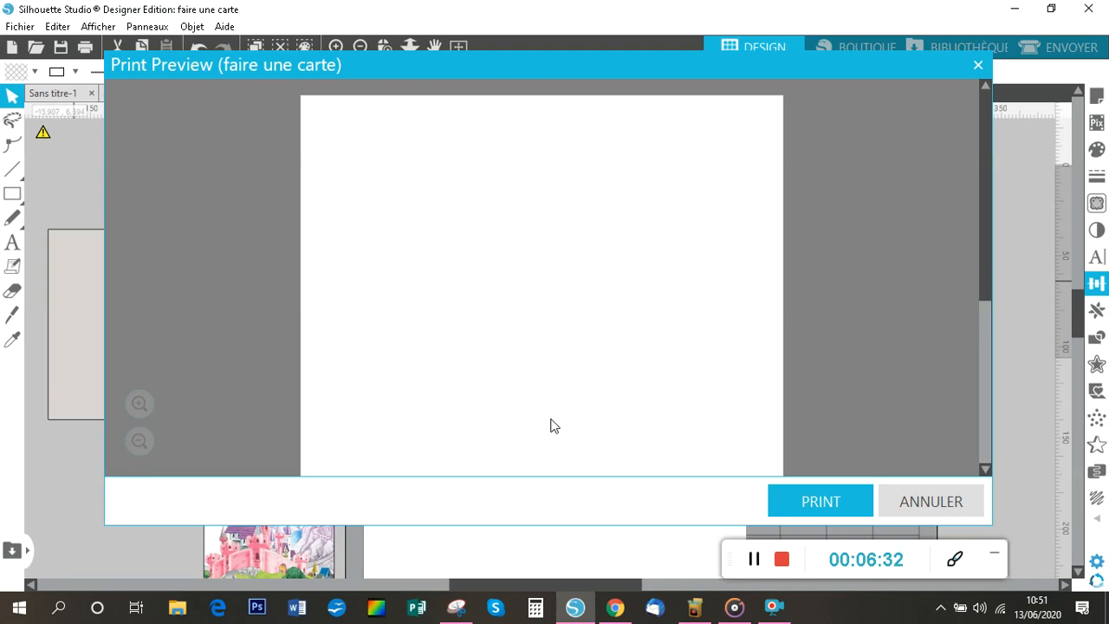
{"action": "left_click", "coordinate": [979, 65]}
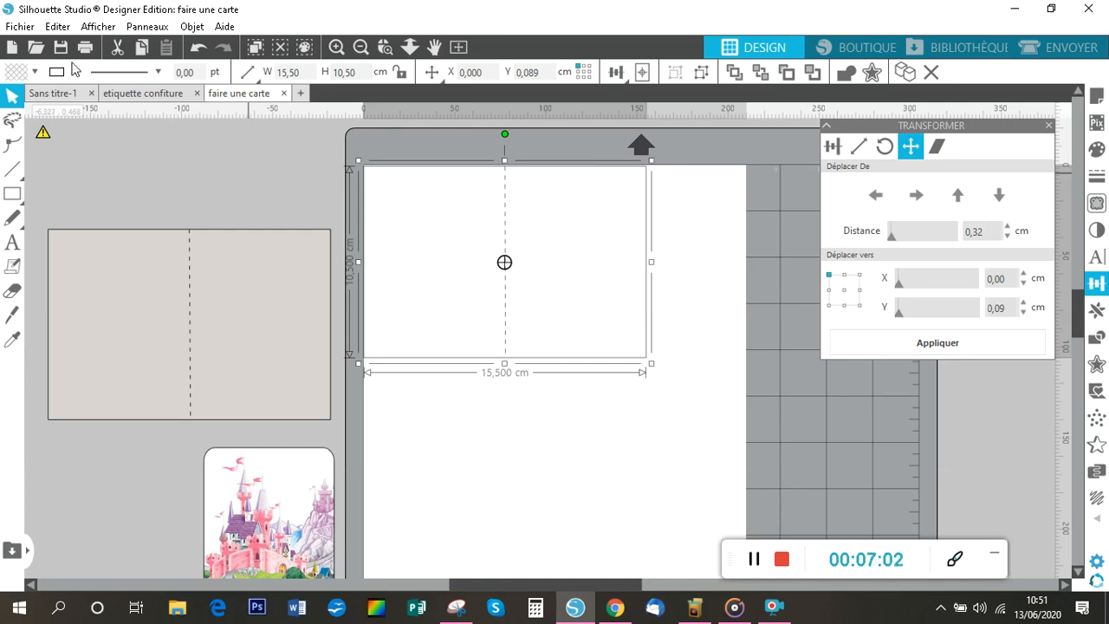
Set the card's line thickness to 1 pt and check the print preview.
{"action": "left_click_drag", "start_coordinate": [192, 72], "coordinate": [173, 73]}
{"action": "type", "text": "1"}
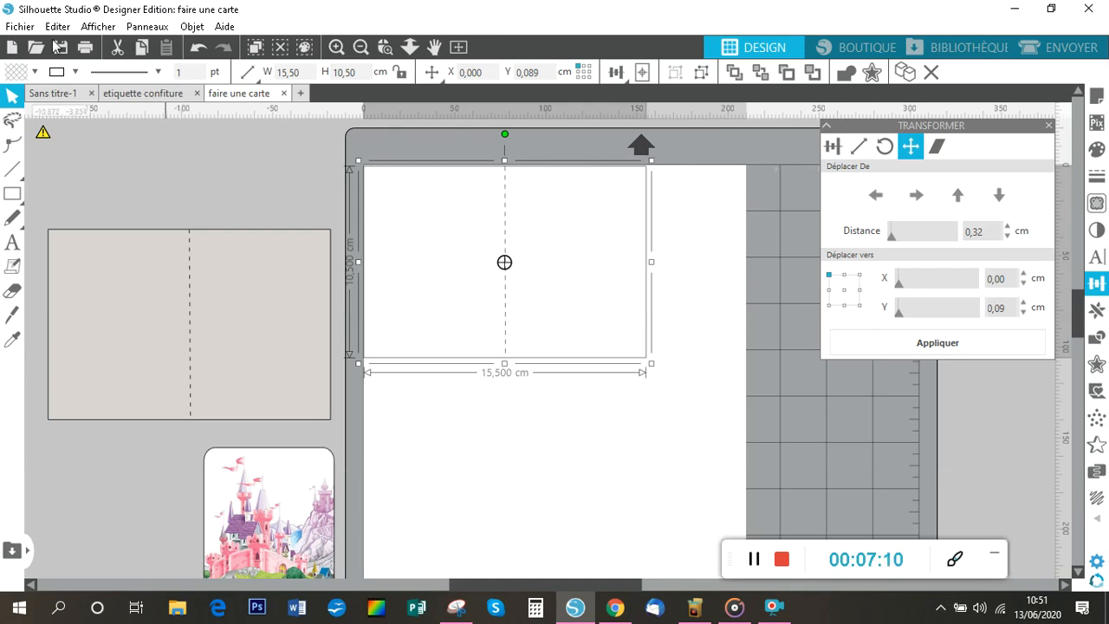
{"action": "left_click", "coordinate": [29, 27]}
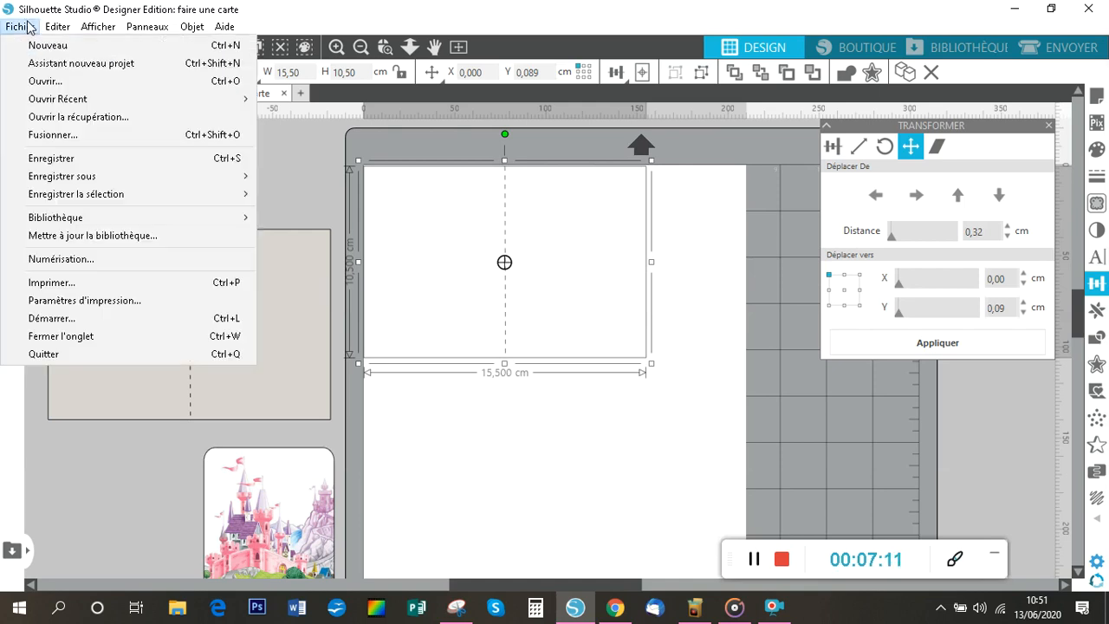
{"action": "left_click", "coordinate": [81, 284]}
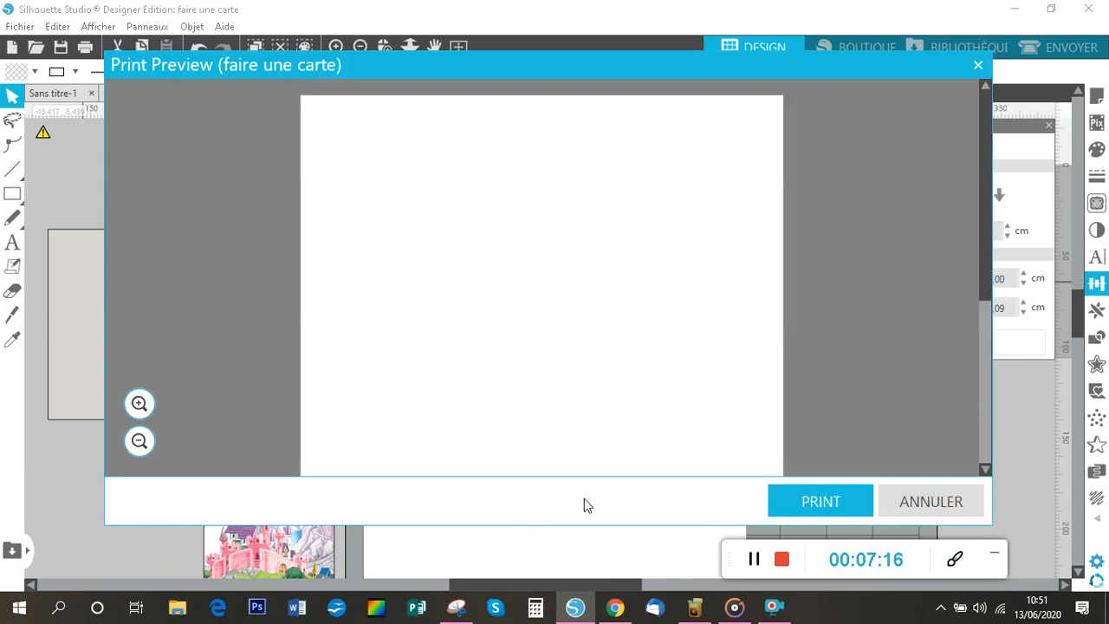
{"action": "left_click", "coordinate": [978, 64]}
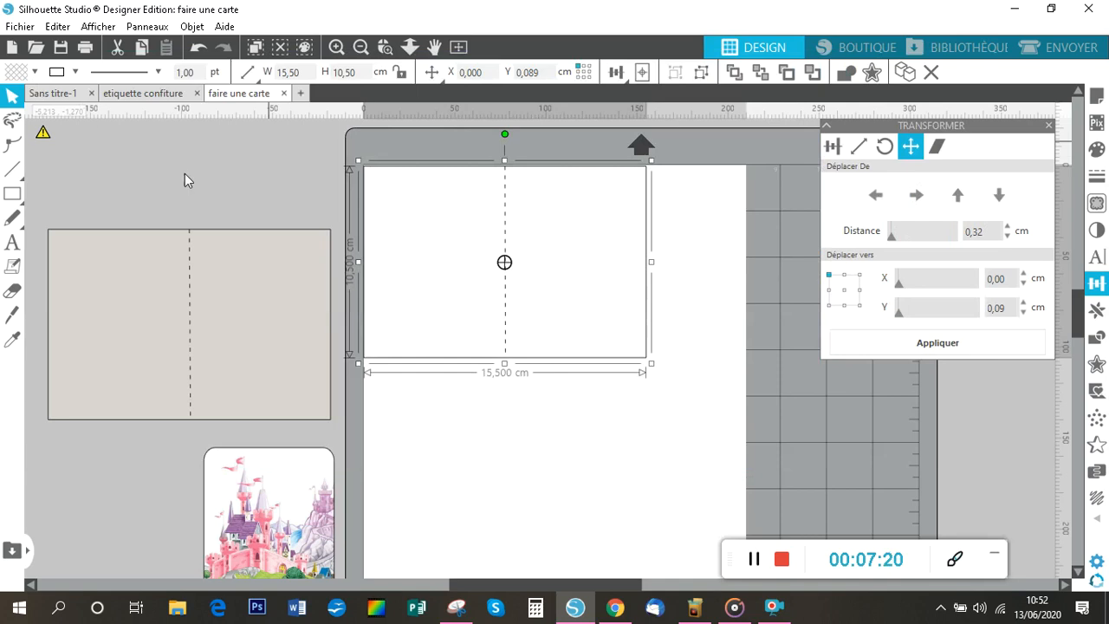
Set the card's line thickness to 2 pt and review the page in the print preview.
{"action": "left_click", "coordinate": [648, 356]}
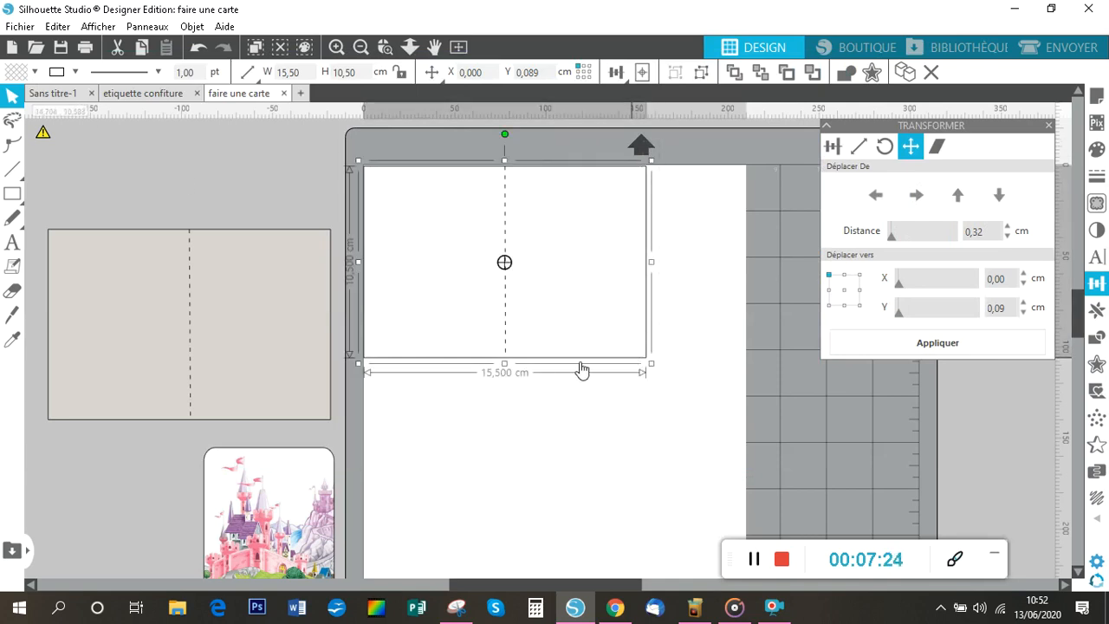
{"action": "left_click_drag", "start_coordinate": [195, 71], "coordinate": [176, 72]}
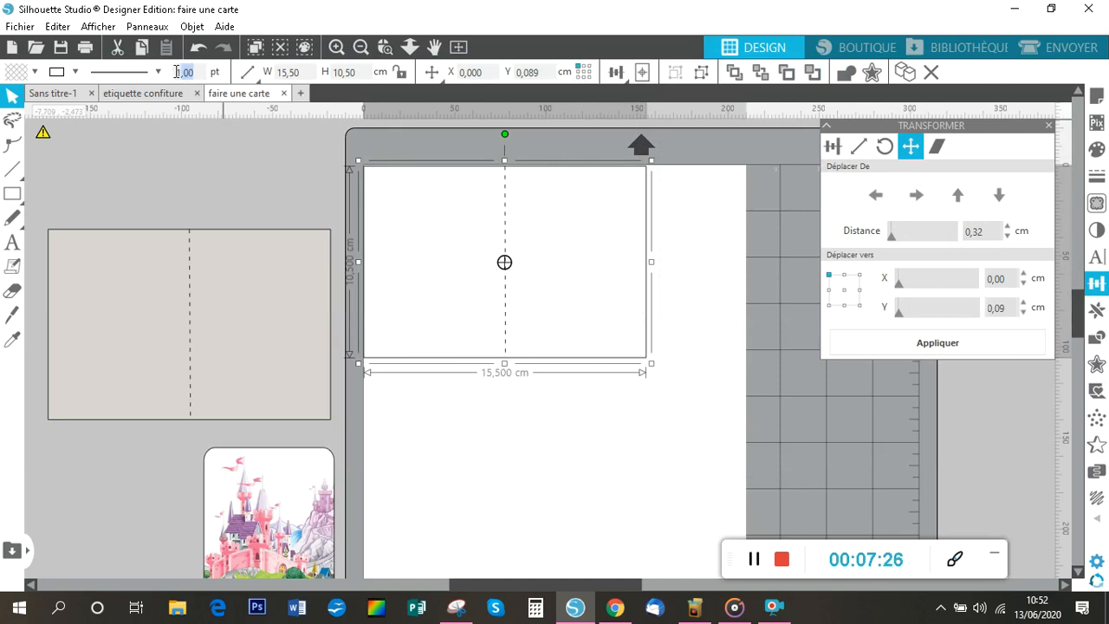
{"action": "type", "text": "0"}
{"action": "left_click", "coordinate": [19, 27]}
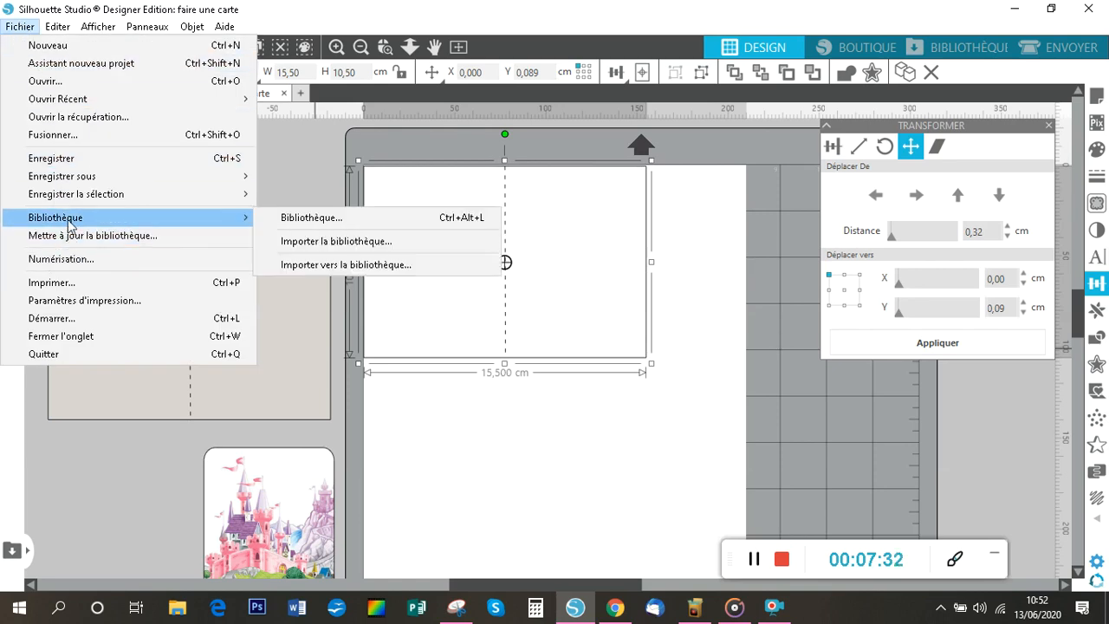
{"action": "left_click", "coordinate": [54, 282]}
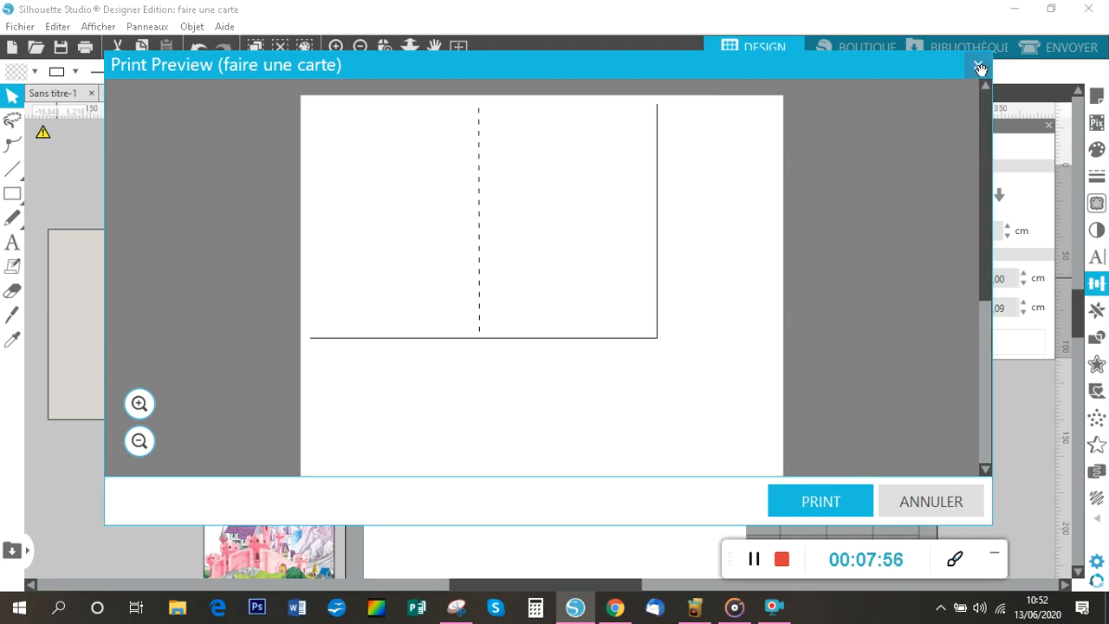
{"action": "left_click", "coordinate": [943, 502]}
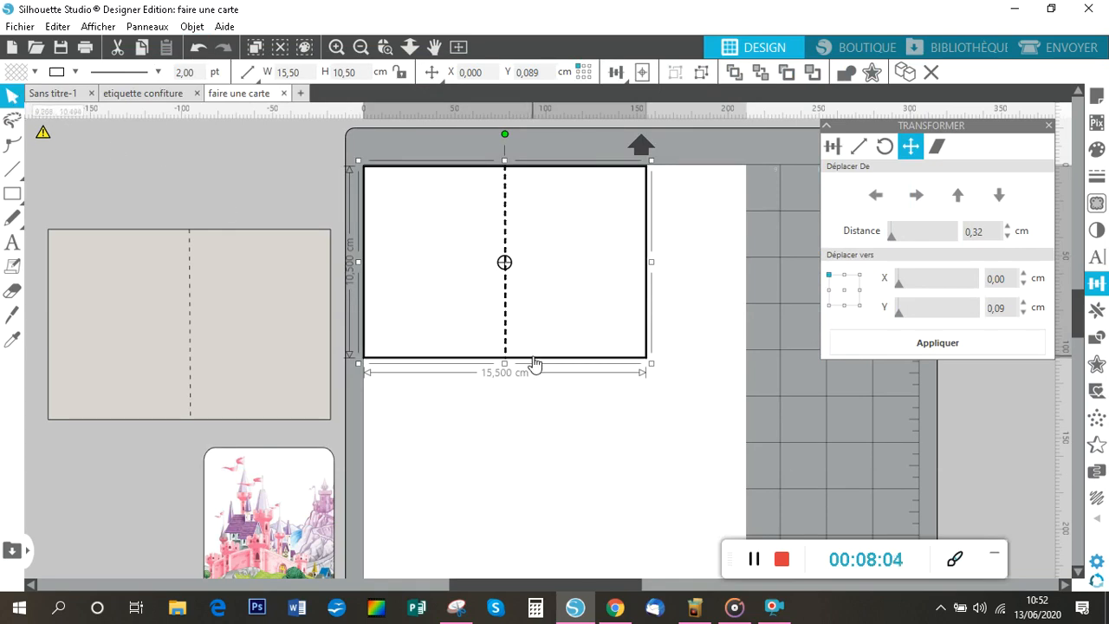
Move the card in from the page corner to about X 2.85 cm, Y 2.90 cm and check its print preview.
{"action": "left_click_drag", "start_coordinate": [535, 364], "coordinate": [585, 414]}
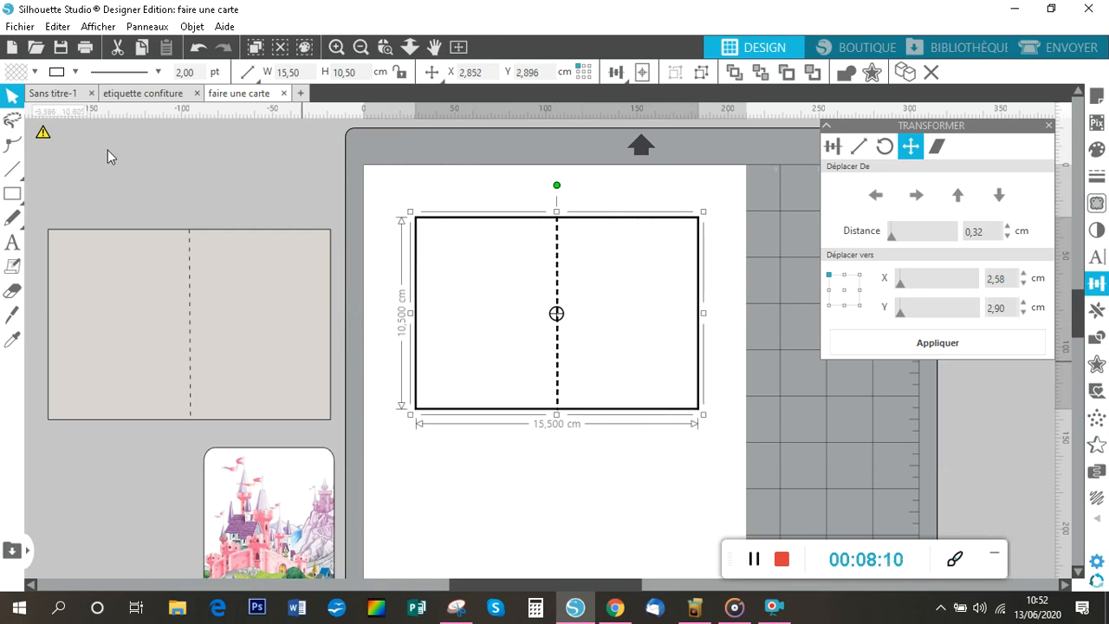
{"action": "left_click", "coordinate": [21, 27]}
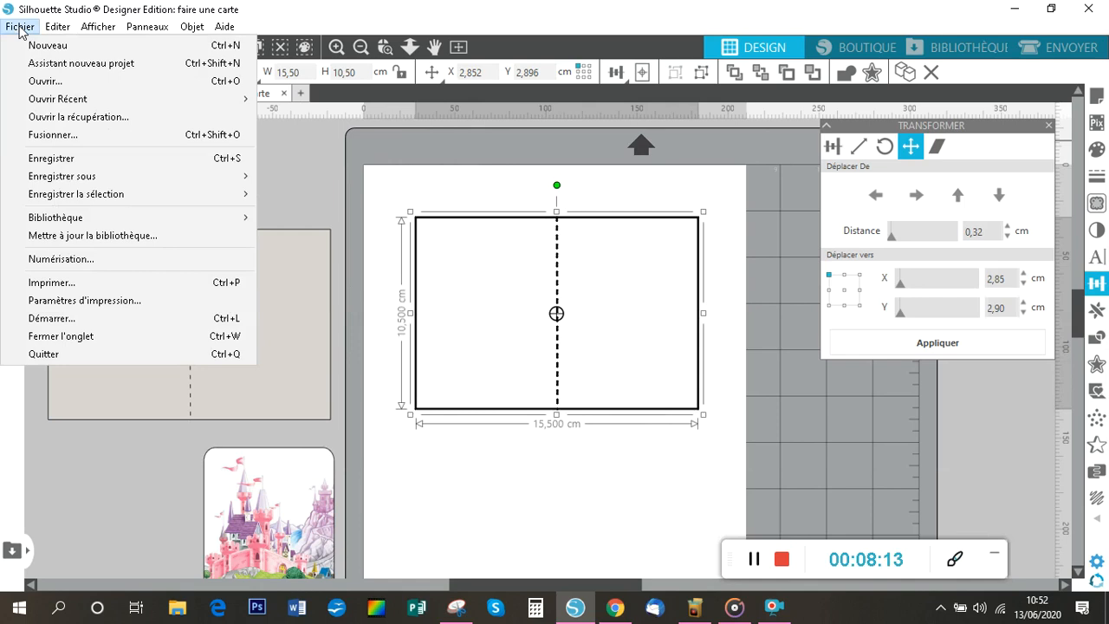
{"action": "left_click", "coordinate": [64, 282]}
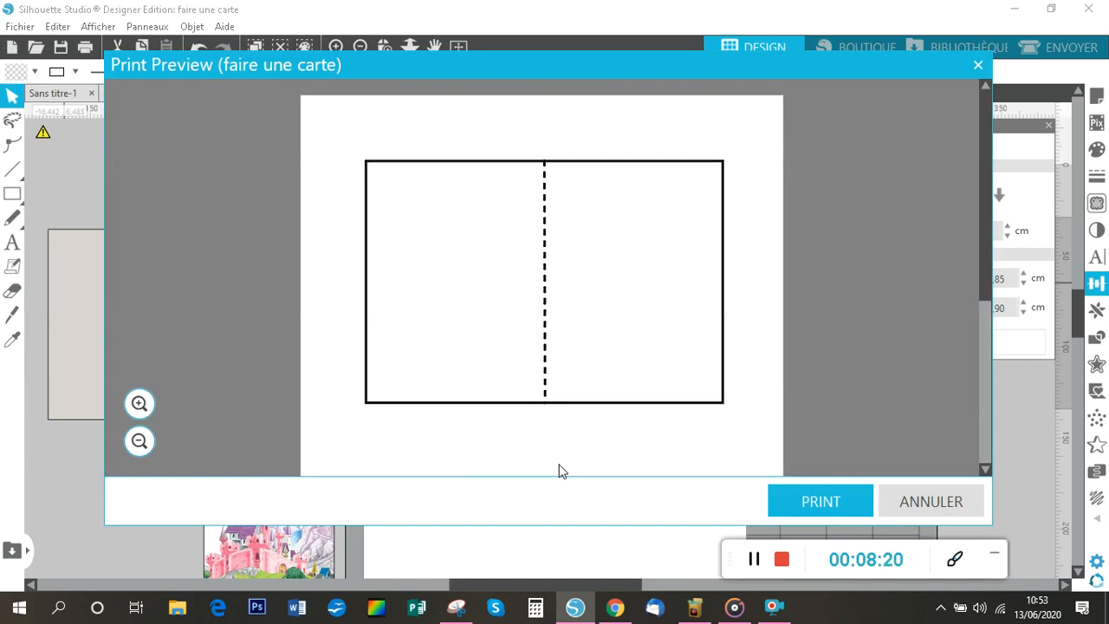
{"action": "left_click", "coordinate": [974, 66]}
Place the rounded castle picture on the right half of the grey sample card.
{"action": "left_click_drag", "start_coordinate": [313, 501], "coordinate": [303, 289]}
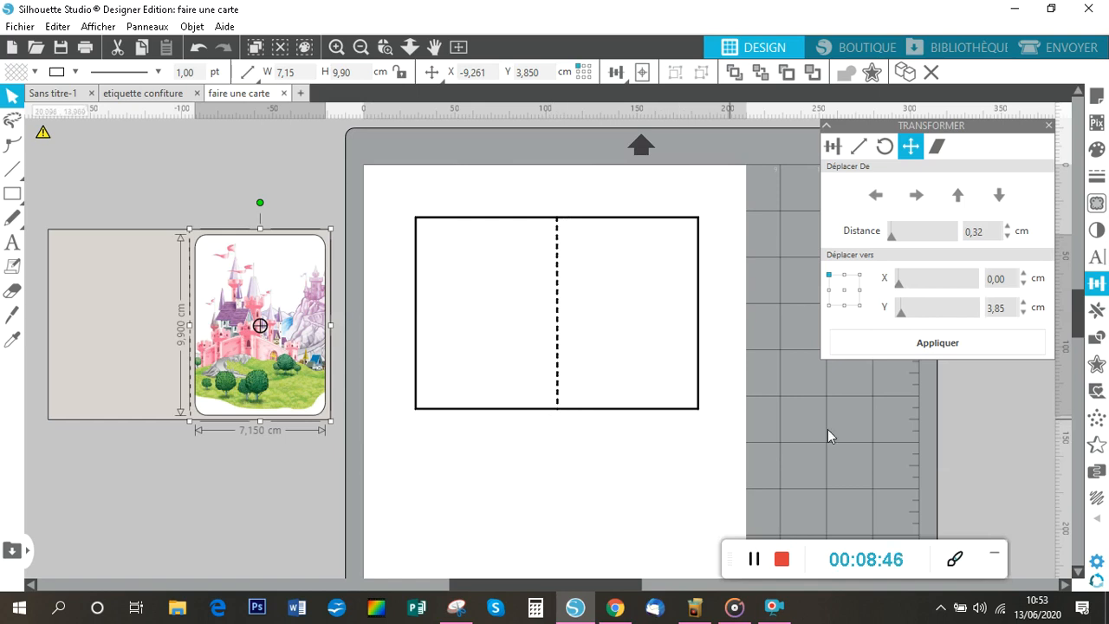
{"action": "scroll", "coordinate": [827, 429], "scroll_direction": "down", "scroll_amount": 1}
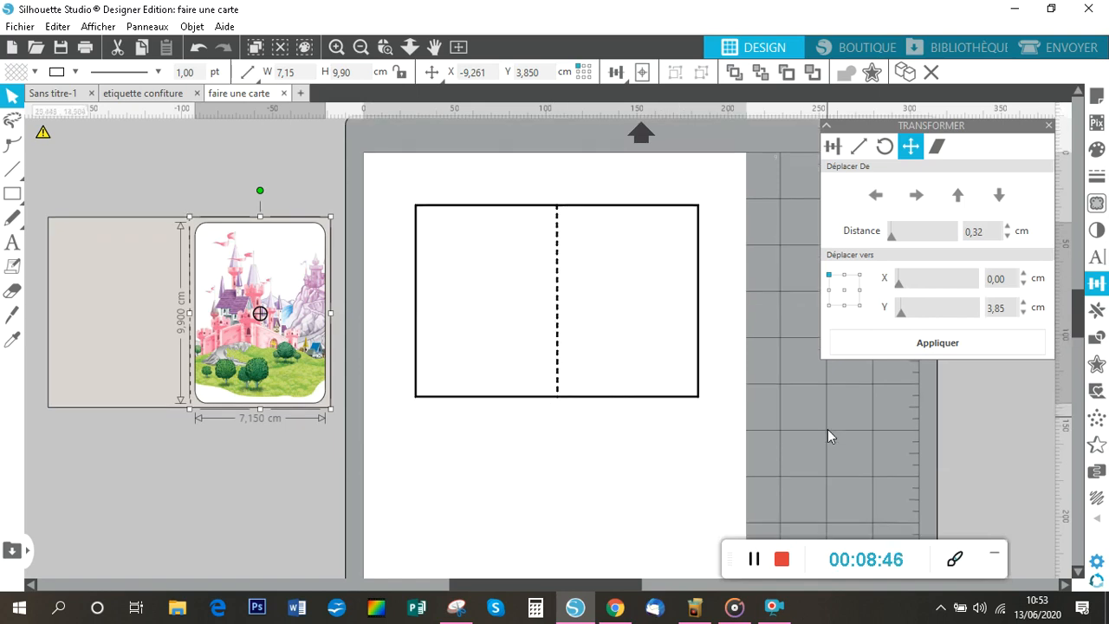
{"action": "left_click", "coordinate": [9, 198]}
{"action": "left_click_drag", "start_coordinate": [1079, 337], "coordinate": [1080, 364]}
{"action": "left_click_drag", "start_coordinate": [525, 259], "coordinate": [635, 434]}
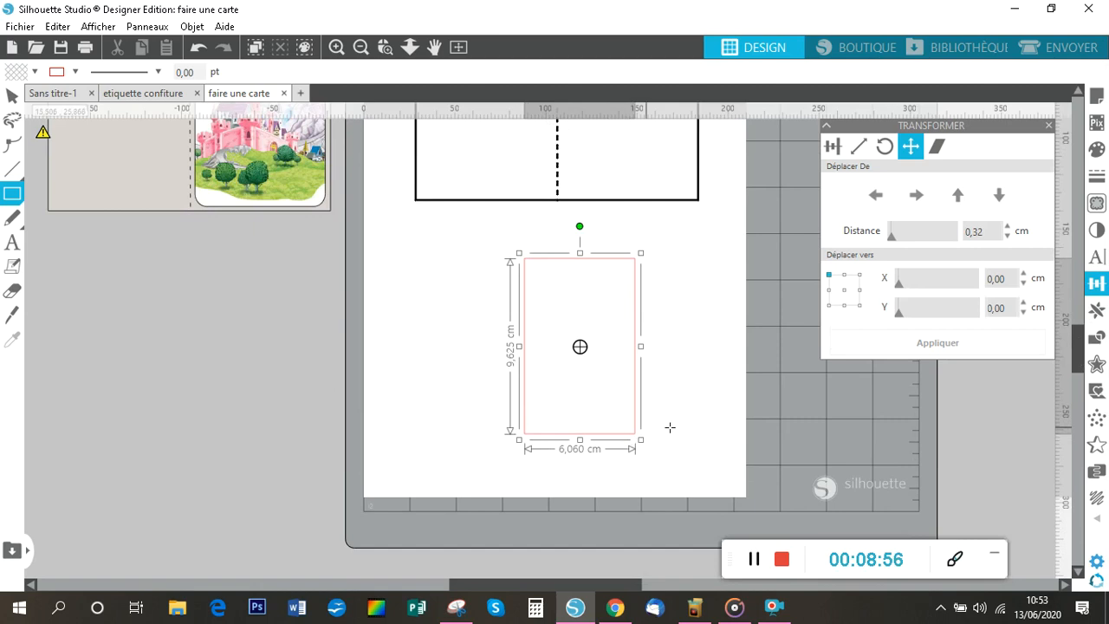
{"action": "left_click", "coordinate": [859, 149]}
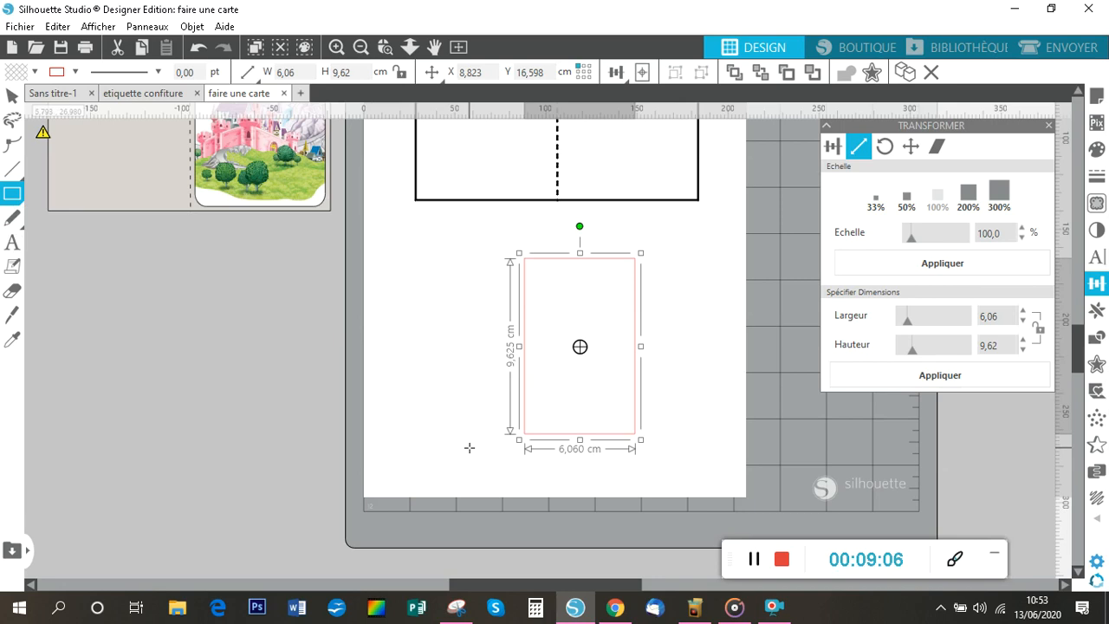
{"action": "key", "text": "Delete"}
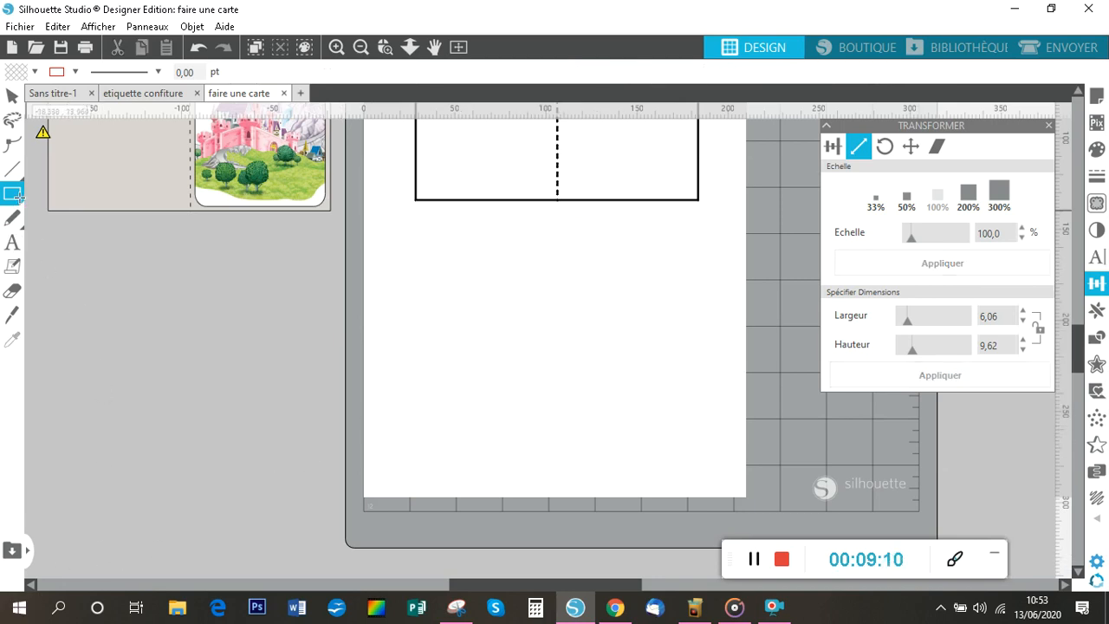
Draw a rounded rectangle about 6.55 cm wide and 11.01 cm high on the page below the card.
{"action": "mouse_move", "coordinate": [20, 201]}
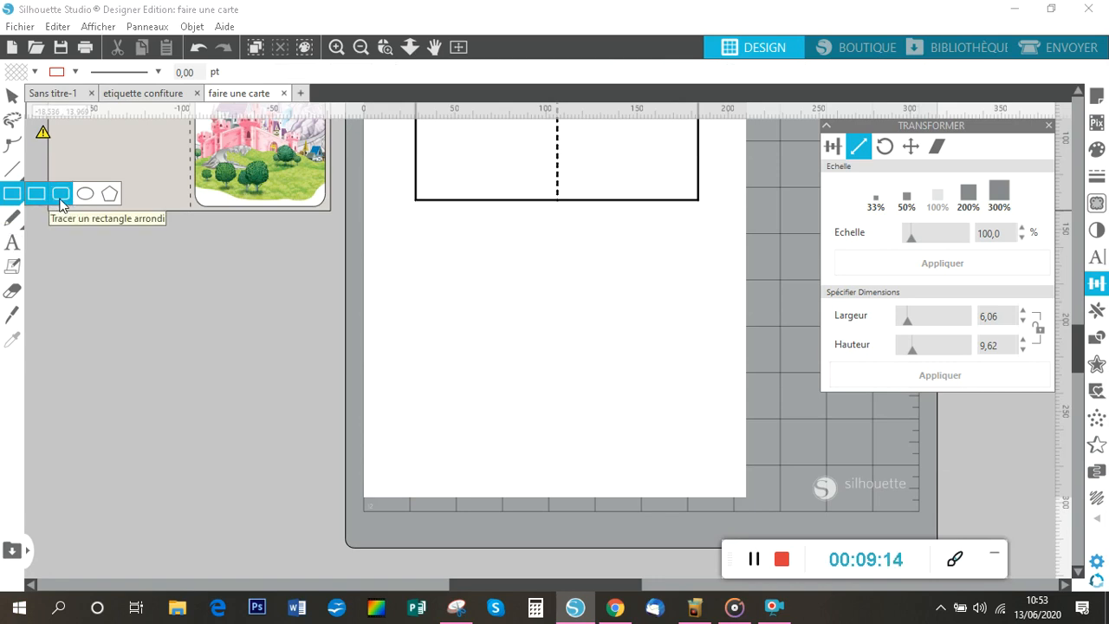
{"action": "left_click", "coordinate": [61, 202]}
{"action": "left_click_drag", "start_coordinate": [512, 268], "coordinate": [631, 469]}
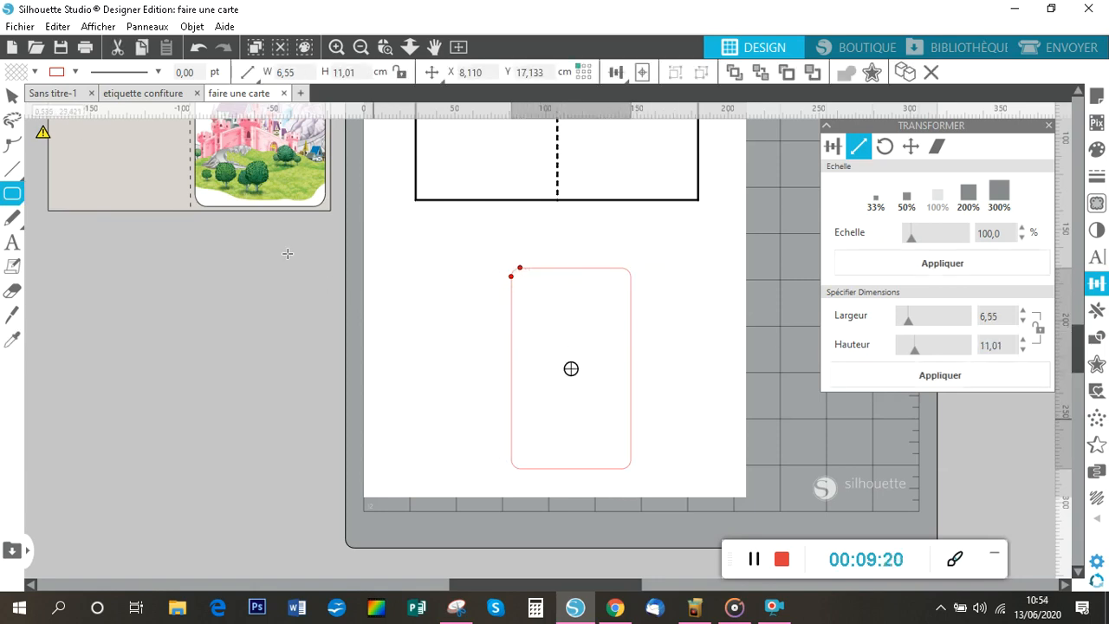
Set the rounded rectangle below the card to 7.75 cm wide and 10.50 cm high.
{"action": "left_click", "coordinate": [14, 97]}
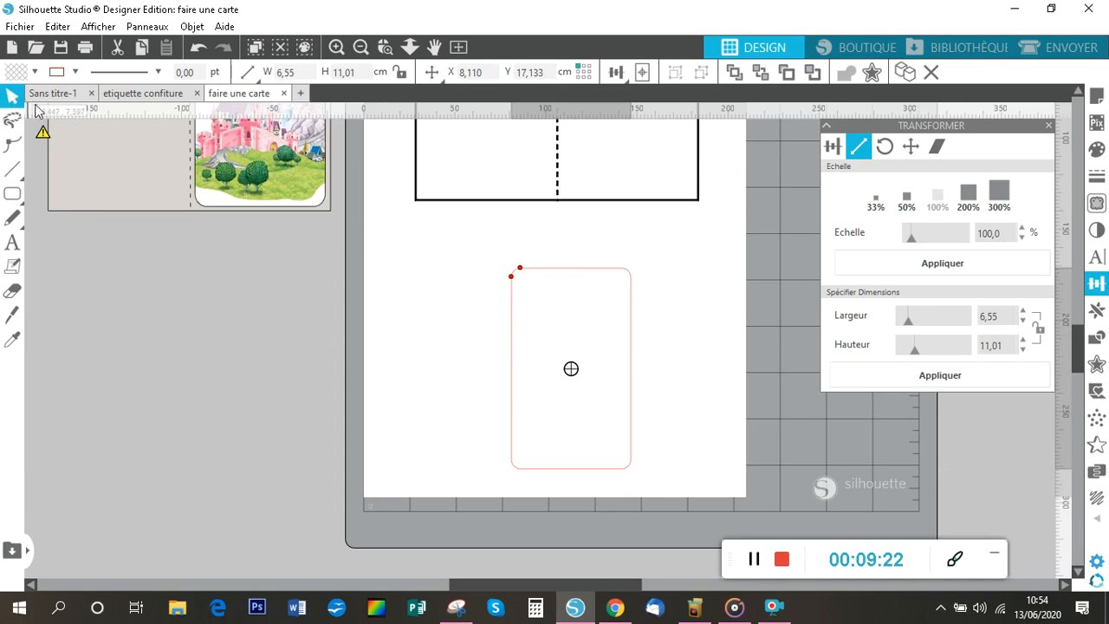
{"action": "left_click", "coordinate": [621, 477]}
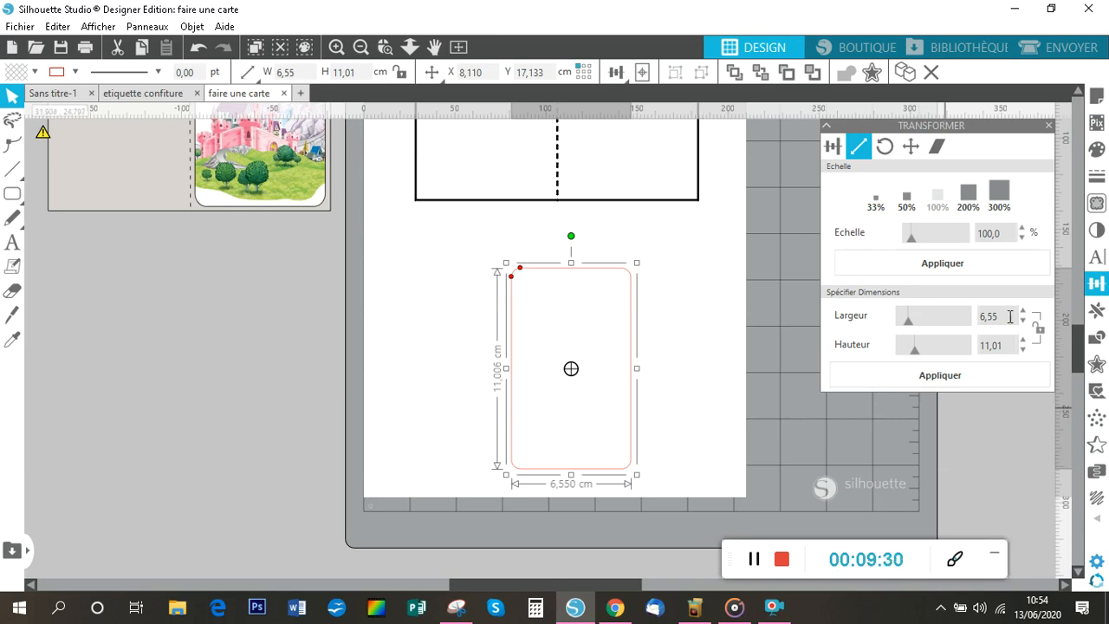
{"action": "left_click_drag", "start_coordinate": [1001, 317], "coordinate": [967, 322]}
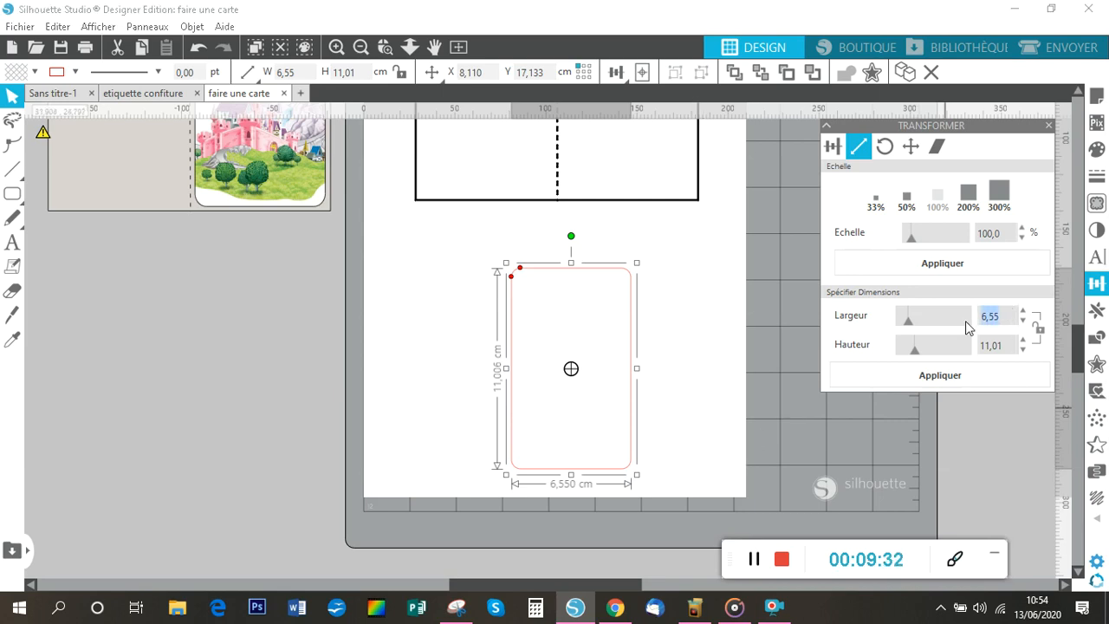
{"action": "type", "text": "7"}
{"action": "left_click_drag", "start_coordinate": [1003, 347], "coordinate": [962, 351]}
{"action": "type", "text": "1"}
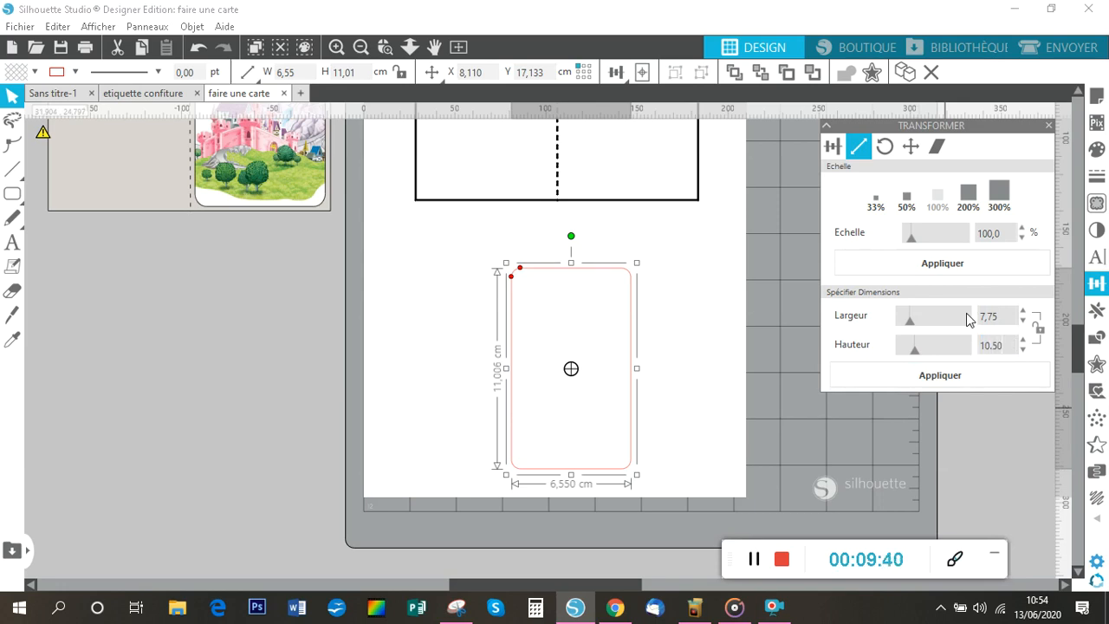
{"action": "left_click", "coordinate": [958, 377]}
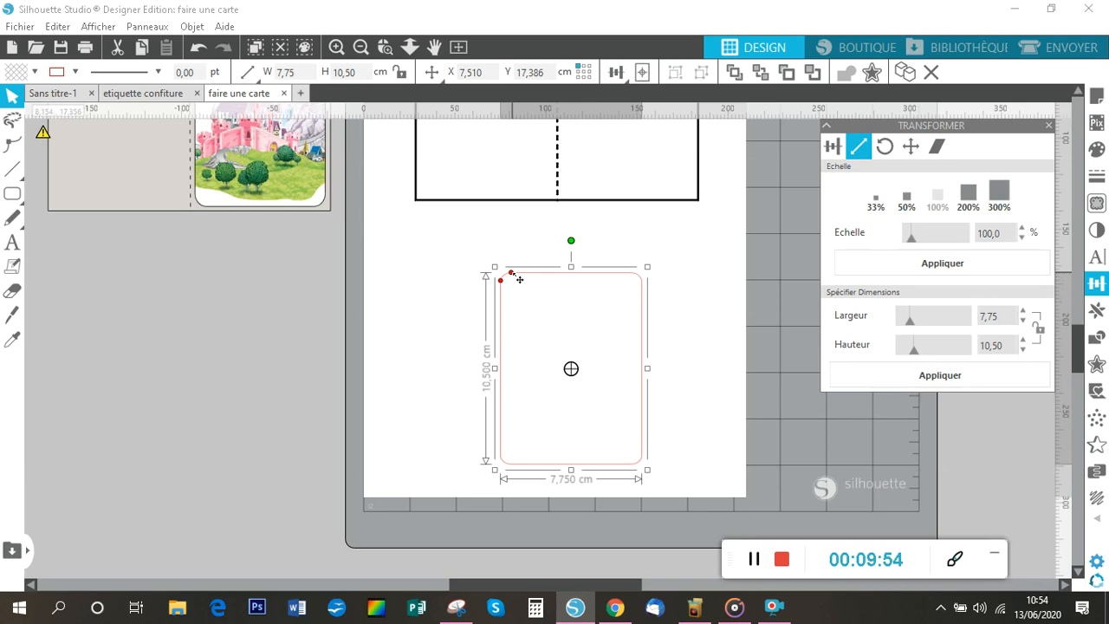
Try much rounder corners on the rectangle and undo the corner changes.
{"action": "left_click_drag", "start_coordinate": [529, 274], "coordinate": [500, 333]}
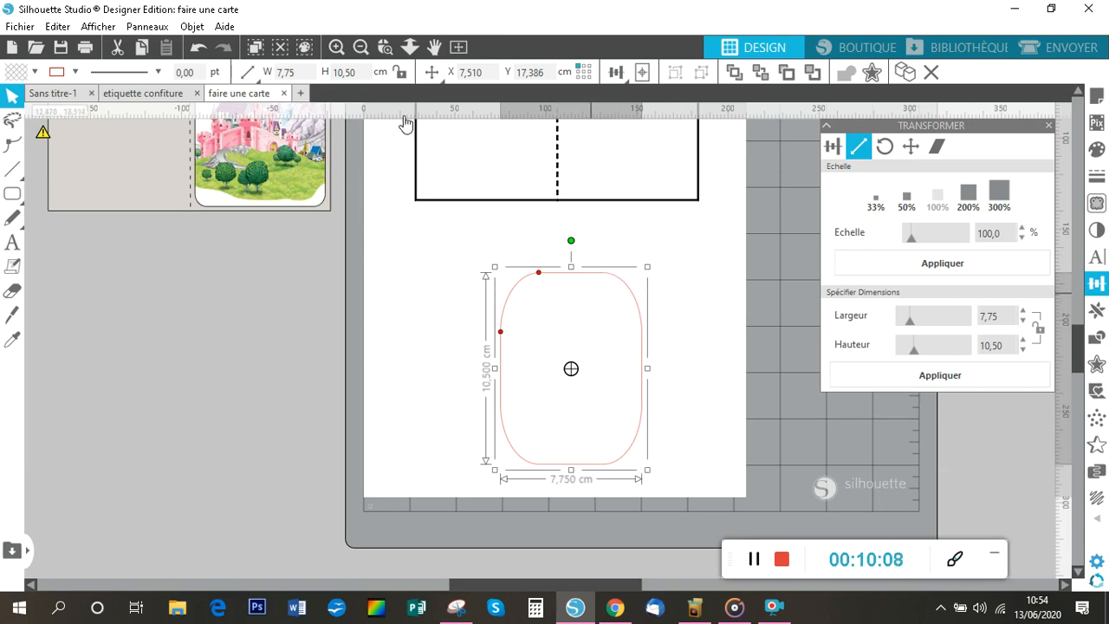
{"action": "left_click", "coordinate": [205, 48]}
{"action": "left_click", "coordinate": [205, 49]}
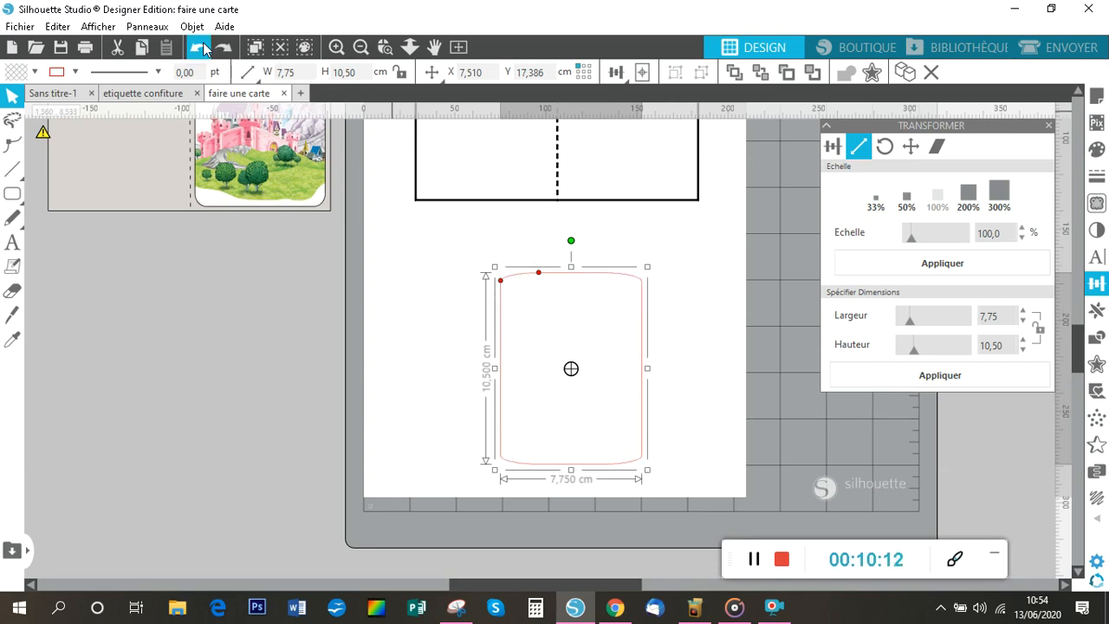
{"action": "left_click", "coordinate": [204, 48]}
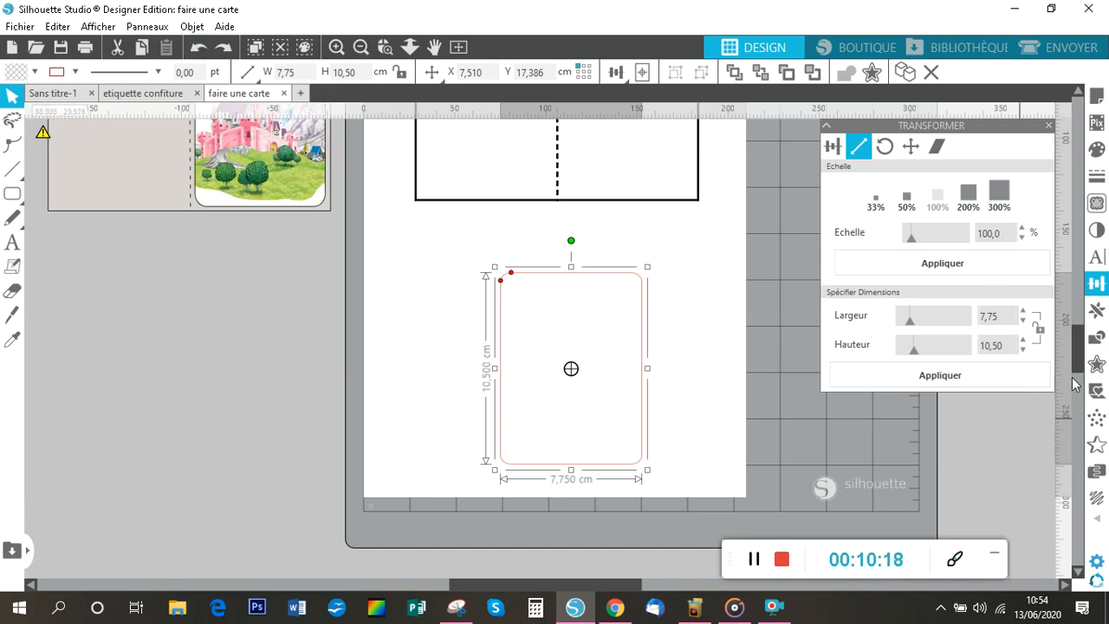
Create an internal offset of the rounded rectangle at a distance of 0.3 cm.
{"action": "scroll", "coordinate": [1075, 353], "scroll_direction": "up", "scroll_amount": 2}
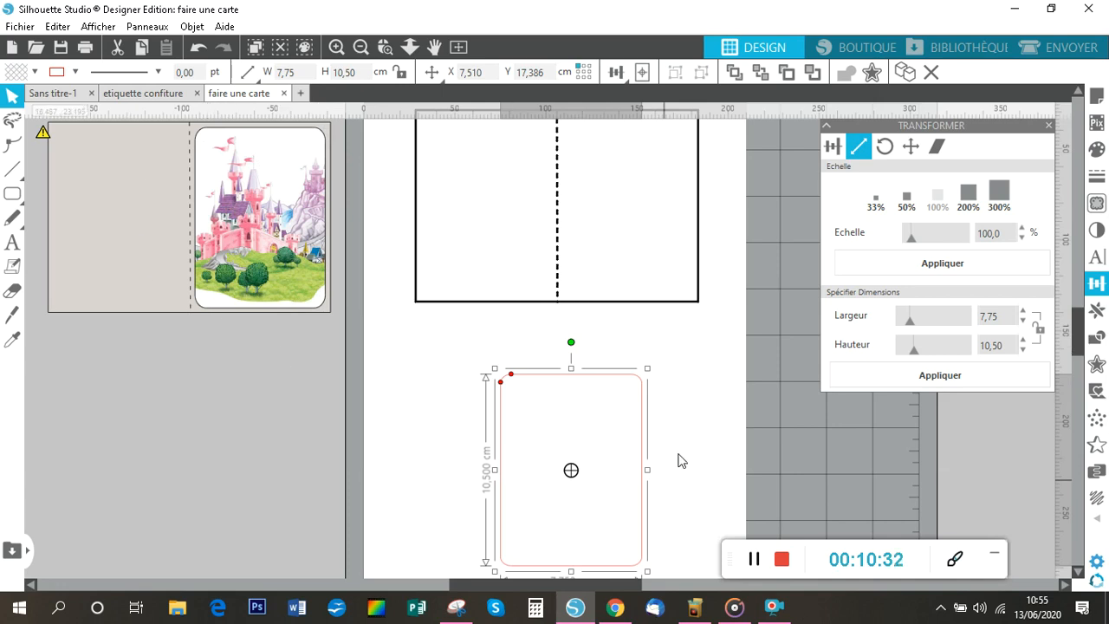
{"action": "scroll", "coordinate": [686, 456], "scroll_direction": "down", "scroll_amount": 1}
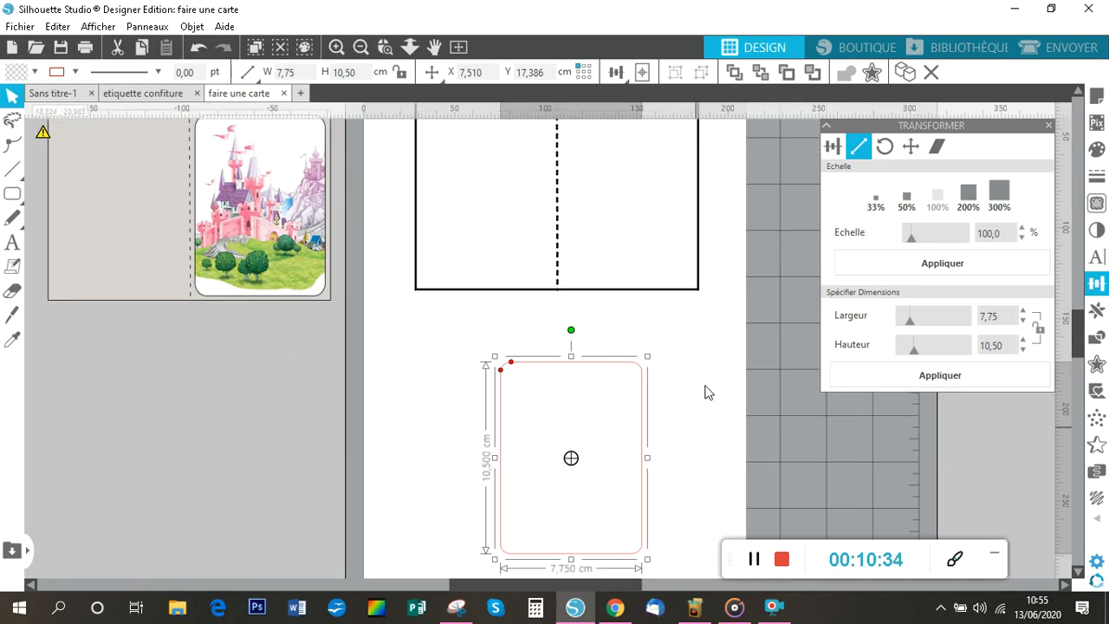
{"action": "left_click", "coordinate": [1098, 365]}
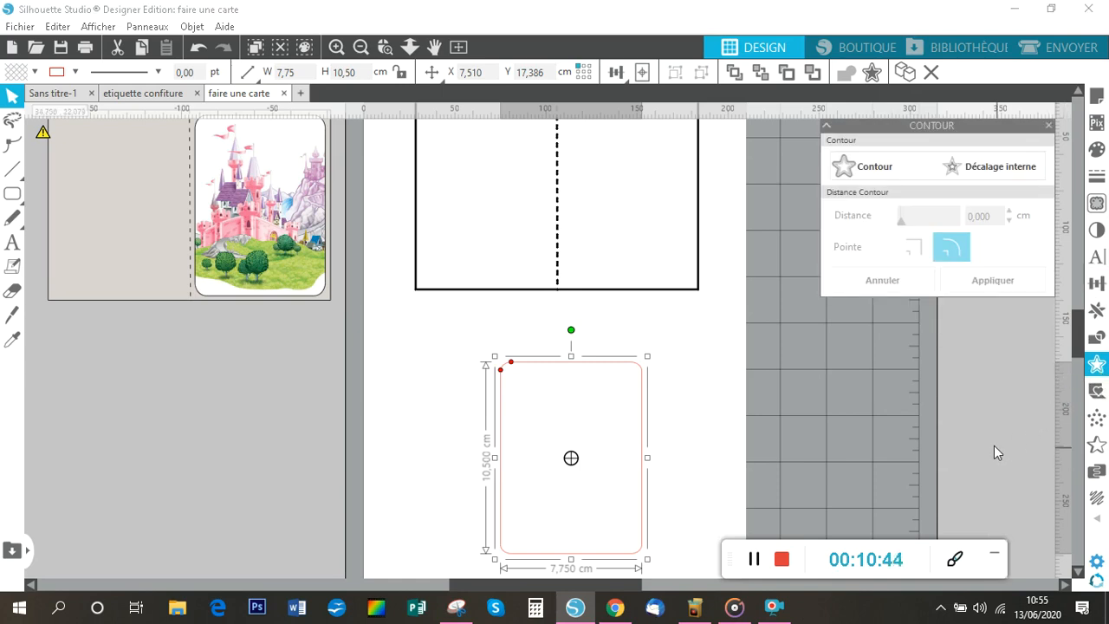
{"action": "left_click", "coordinate": [1000, 172]}
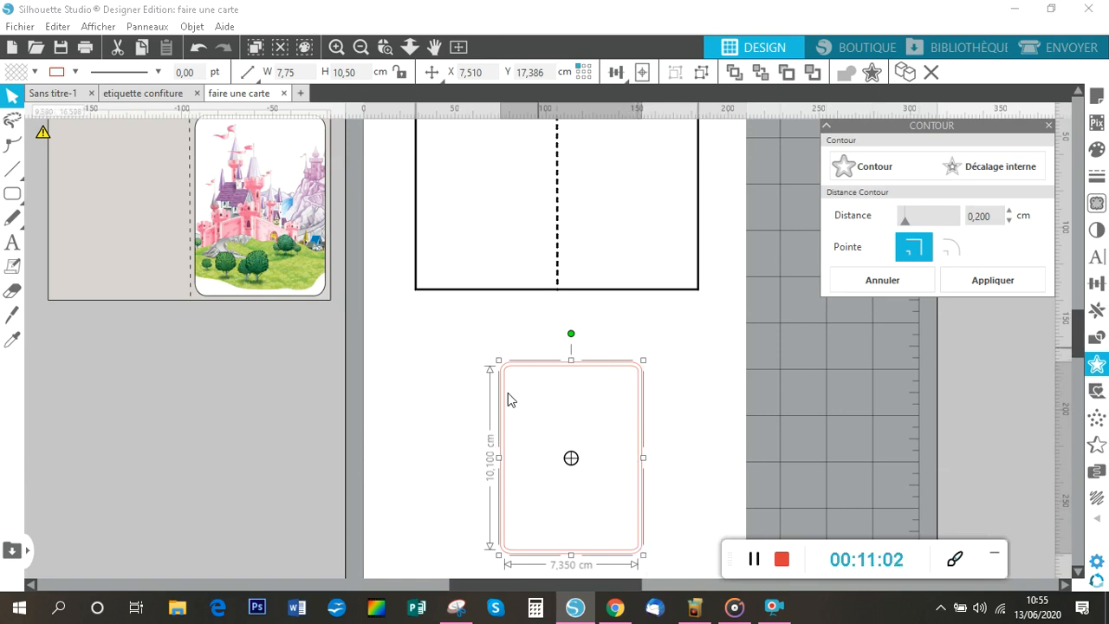
{"action": "double_click", "coordinate": [994, 217]}
{"action": "type", "text": "0,3"}
{"action": "left_click", "coordinate": [993, 280]}
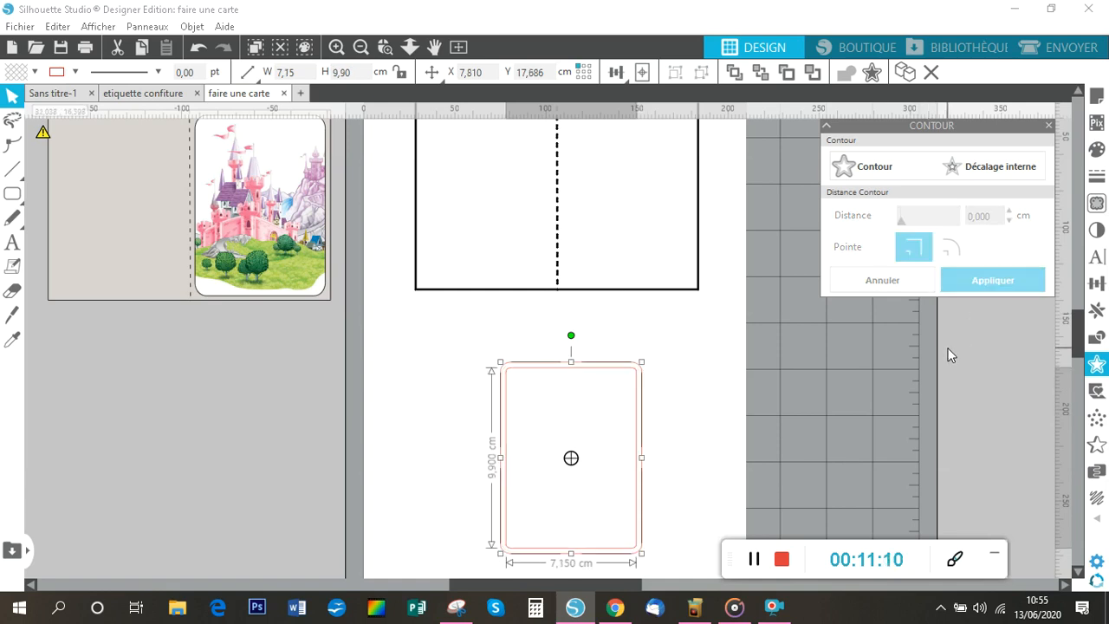
Delete the outer rounded rectangle, keeping only the inner offset shape.
{"action": "left_click", "coordinate": [702, 435]}
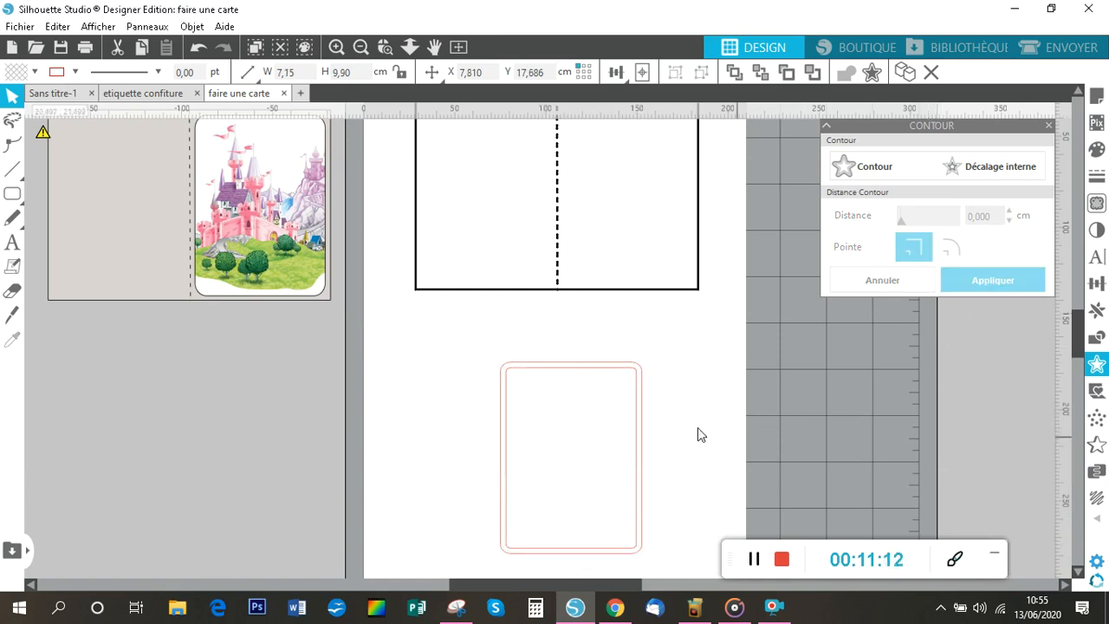
{"action": "left_click", "coordinate": [636, 553]}
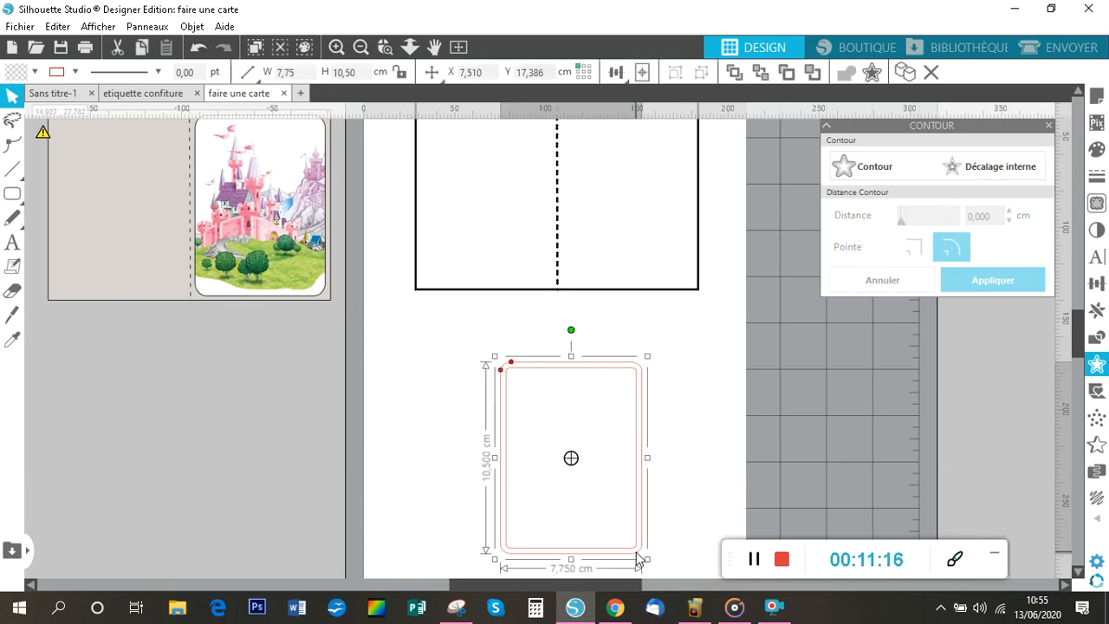
{"action": "key", "text": "Delete"}
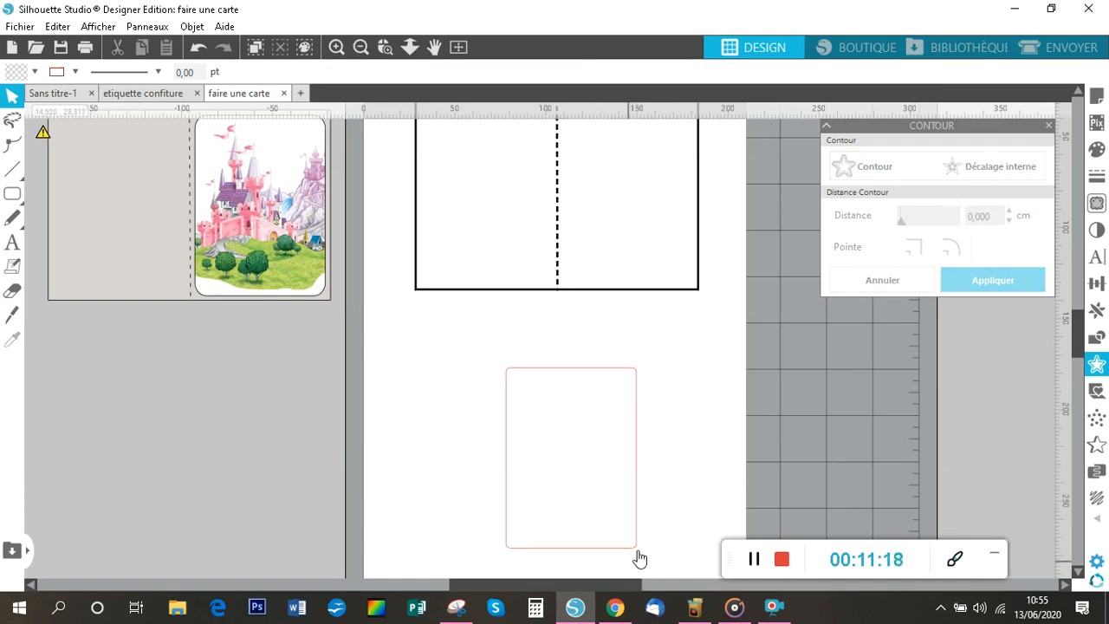
Give the remaining rounded rectangle a 2 pt line thickness and a black line colour.
{"action": "left_click", "coordinate": [635, 549]}
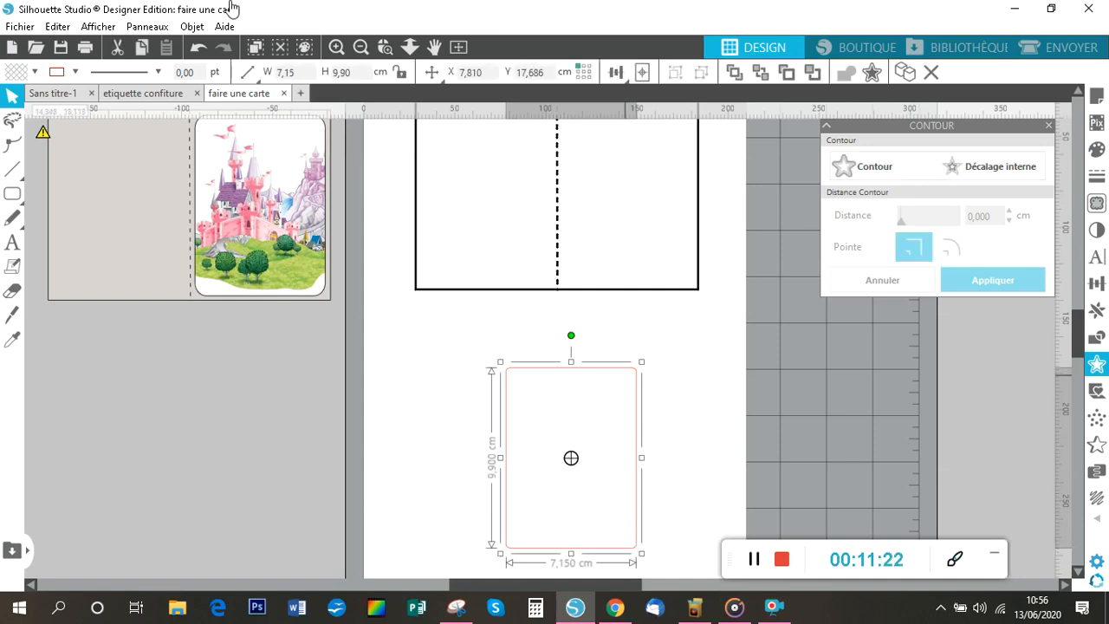
{"action": "left_click", "coordinate": [160, 73]}
{"action": "type", "text": "2"}
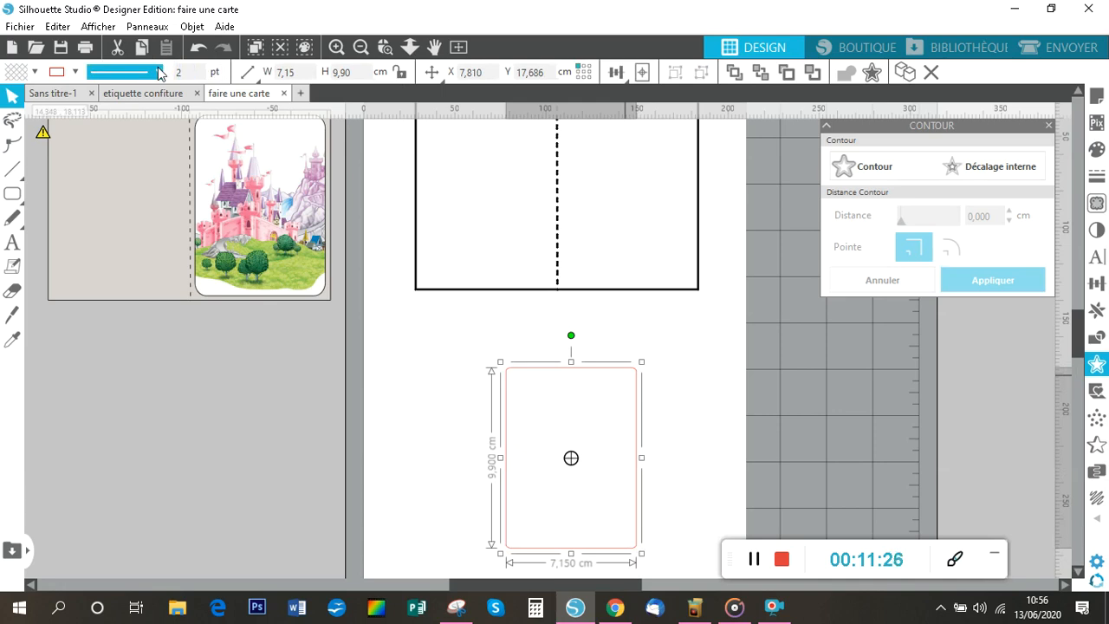
{"action": "left_click", "coordinate": [75, 74]}
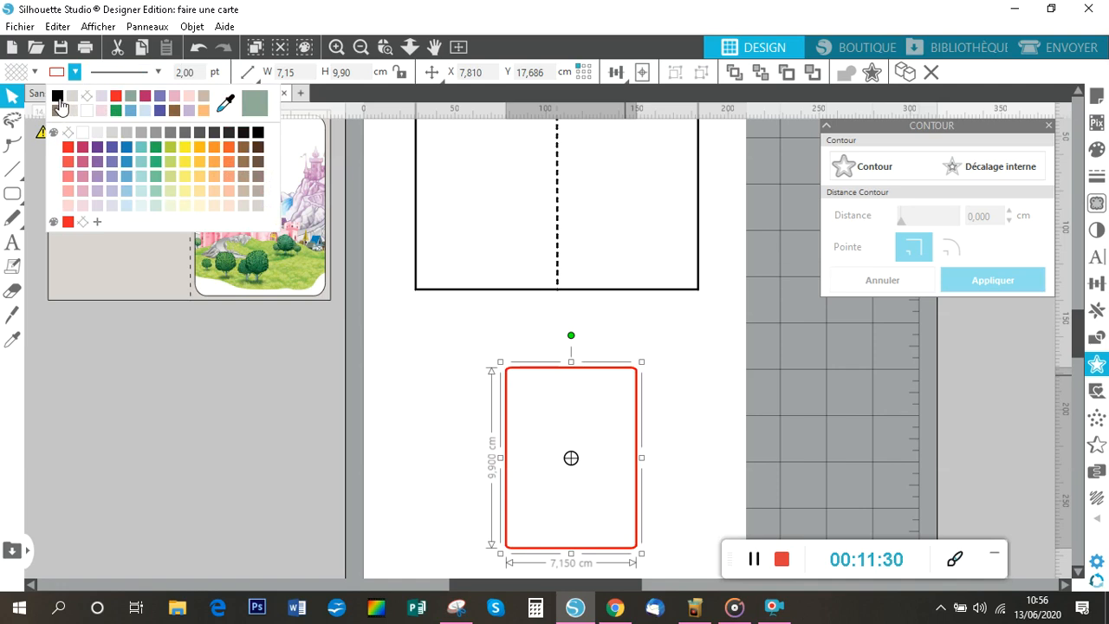
{"action": "left_click", "coordinate": [57, 97]}
{"action": "left_click", "coordinate": [287, 438]}
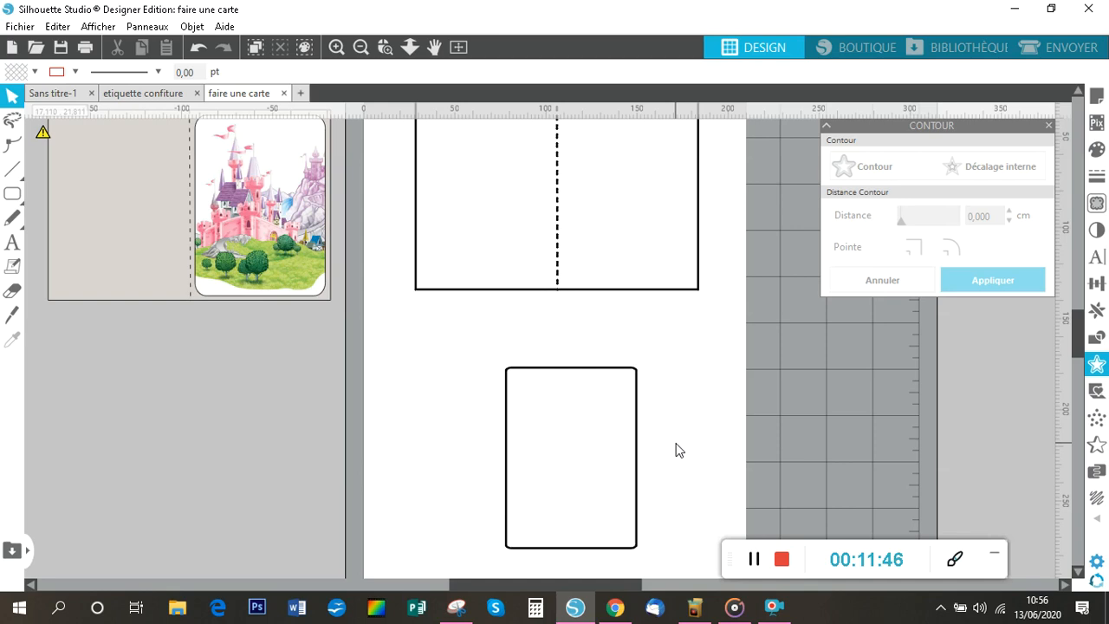
Check the card and the rounded panel in the print preview and close it without printing.
{"action": "left_click", "coordinate": [20, 27]}
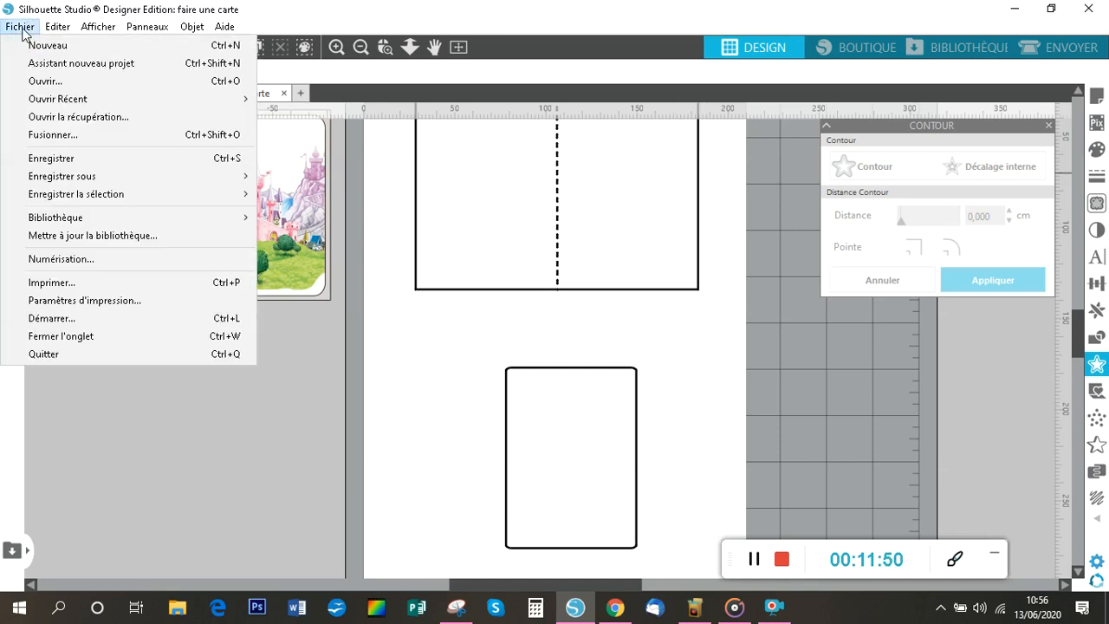
{"action": "left_click", "coordinate": [88, 287]}
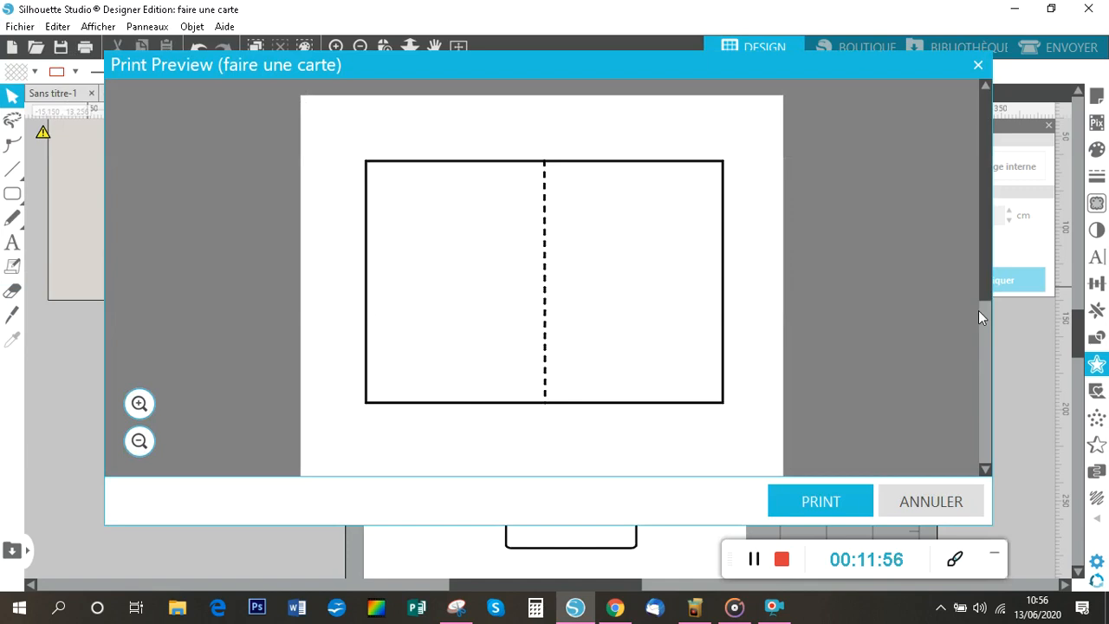
{"action": "left_click_drag", "start_coordinate": [982, 286], "coordinate": [968, 344]}
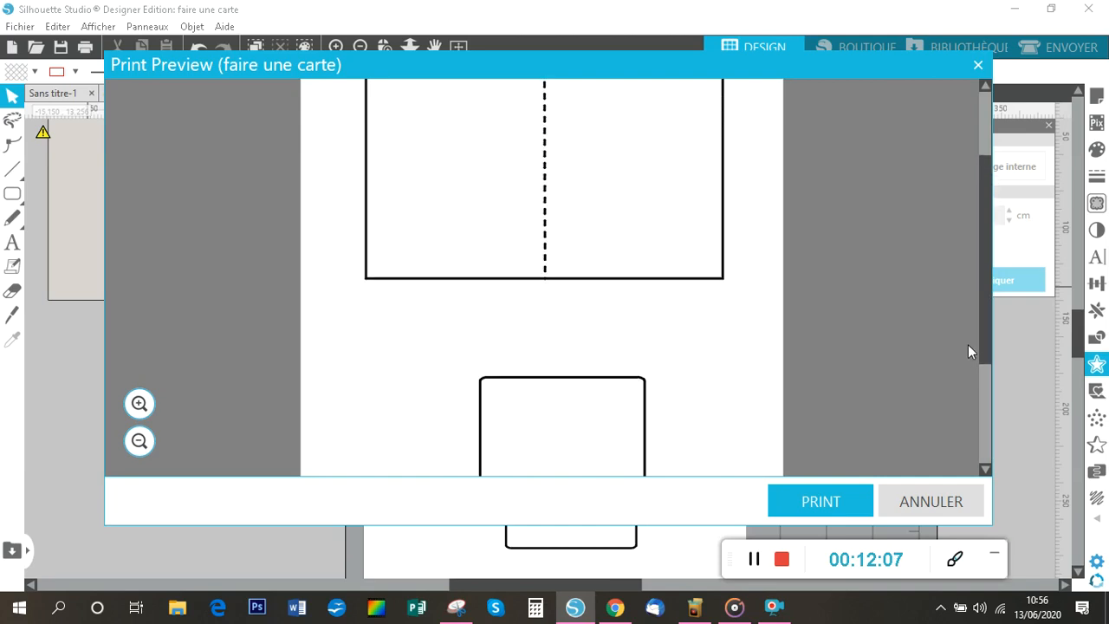
{"action": "left_click", "coordinate": [939, 510]}
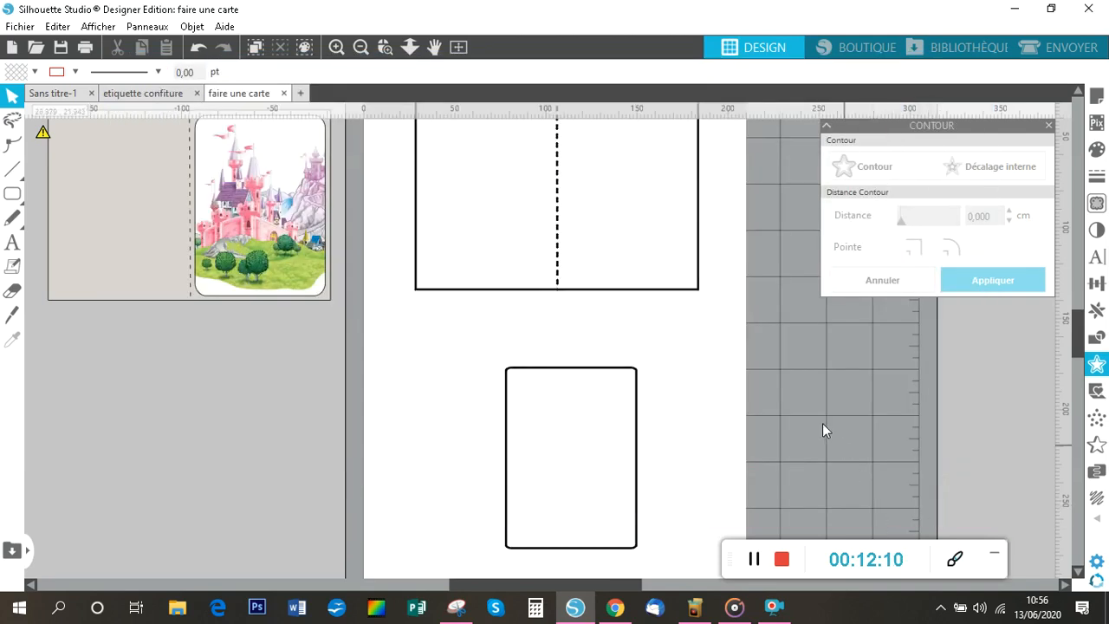